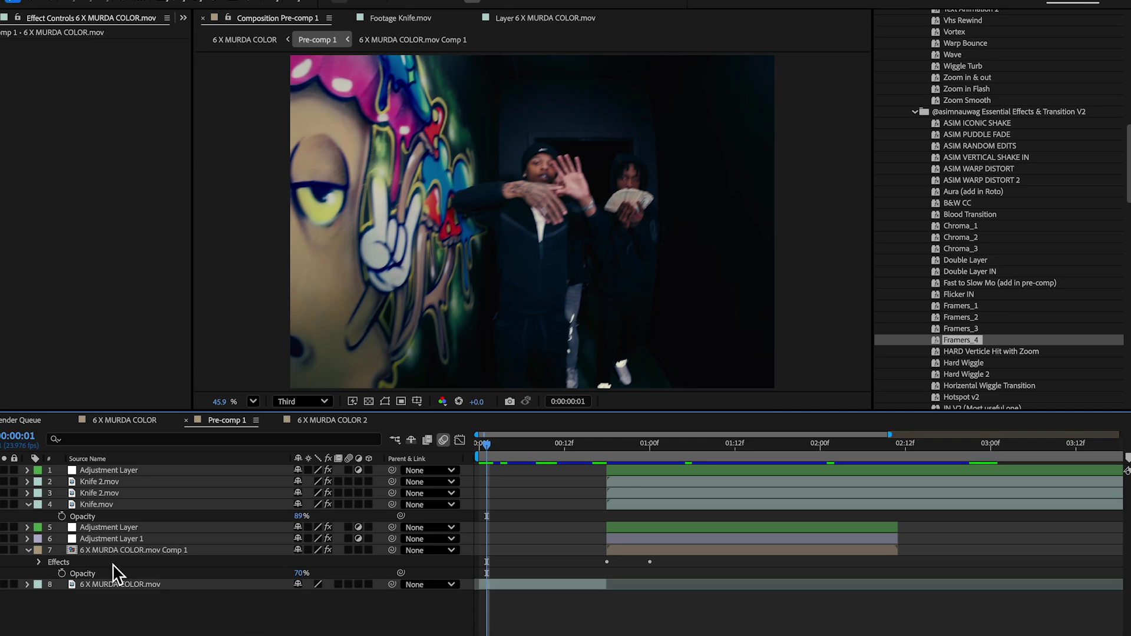
Collapse the expanded layer properties and try adding a new adjustment layer to Pre-comp 1.
left_click(27, 551)
left_click(194, 583)
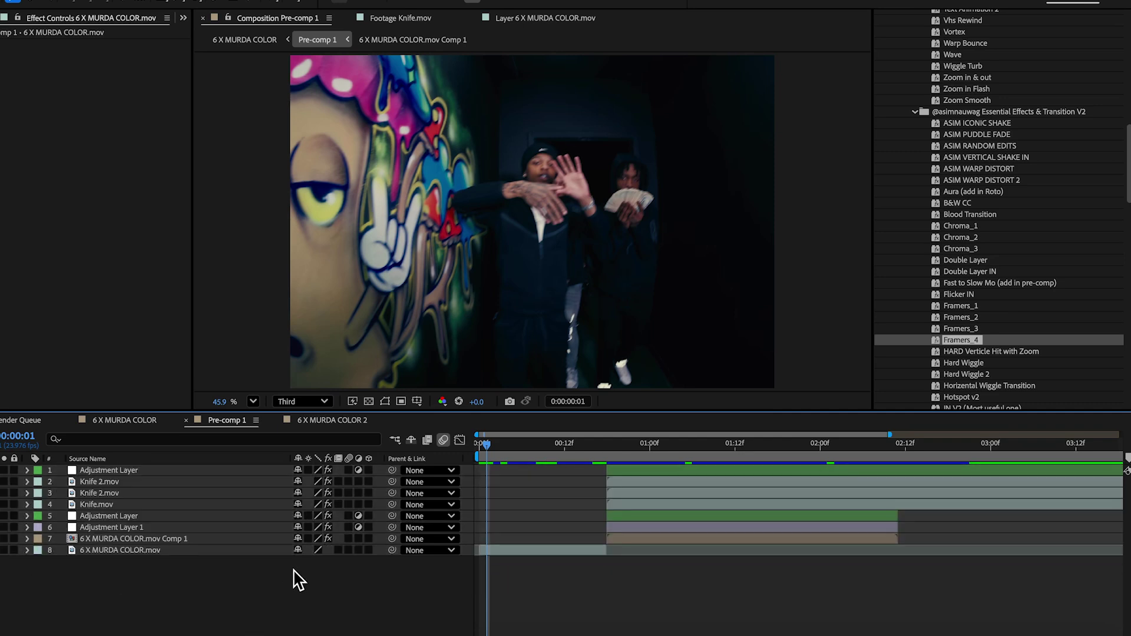
right_click(297, 581)
mouse_move(328, 478)
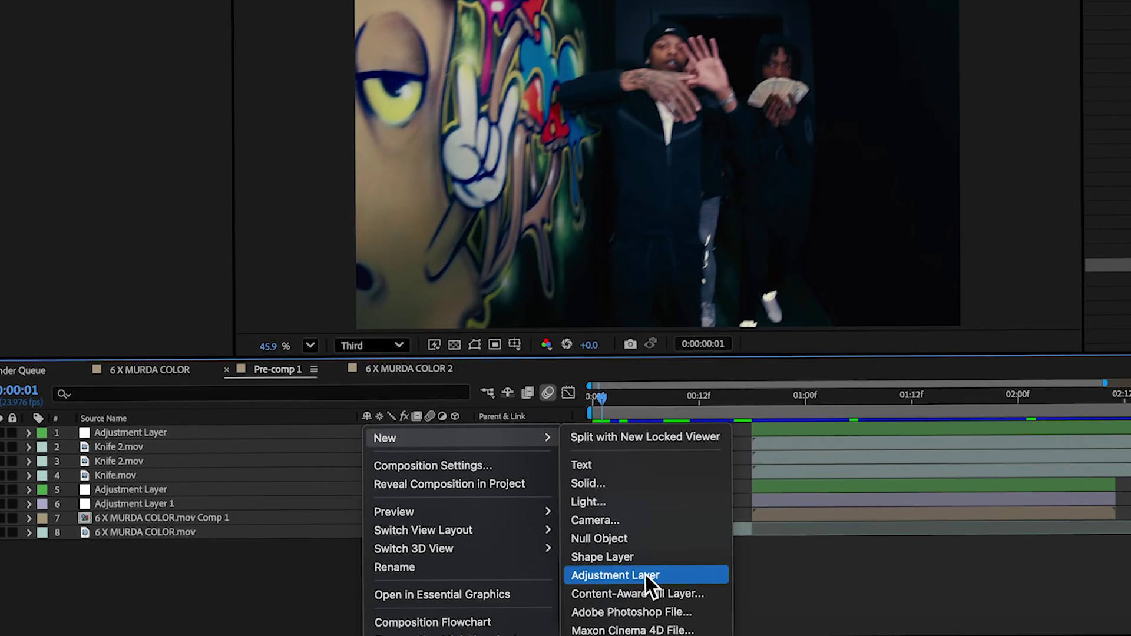
left_click(646, 575)
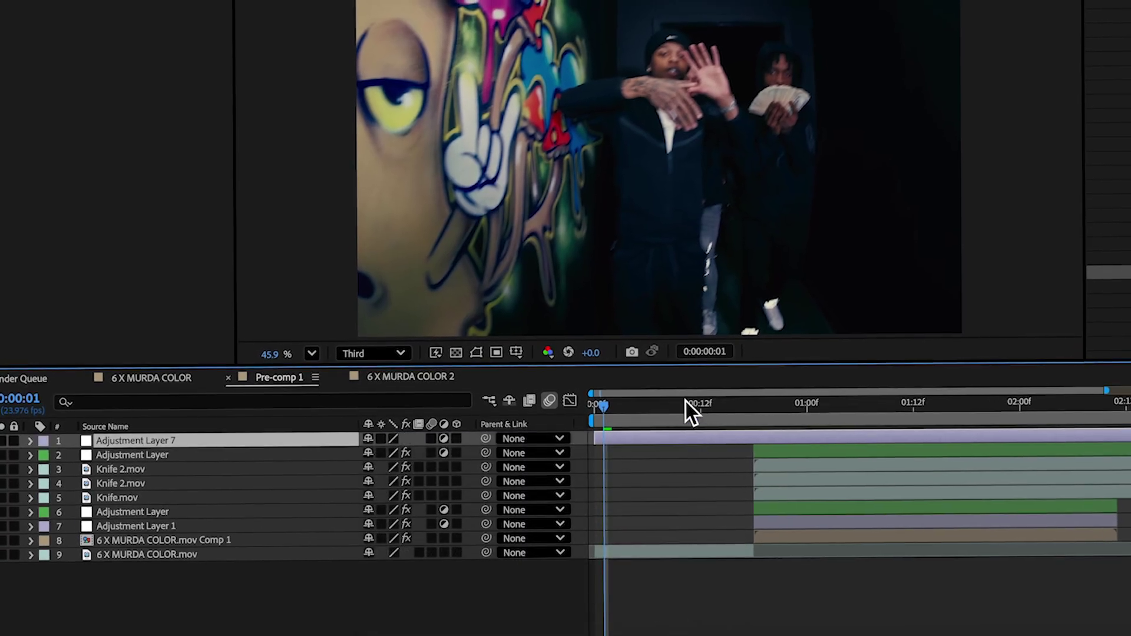
left_click(696, 411)
left_click_drag(695, 412, 637, 439)
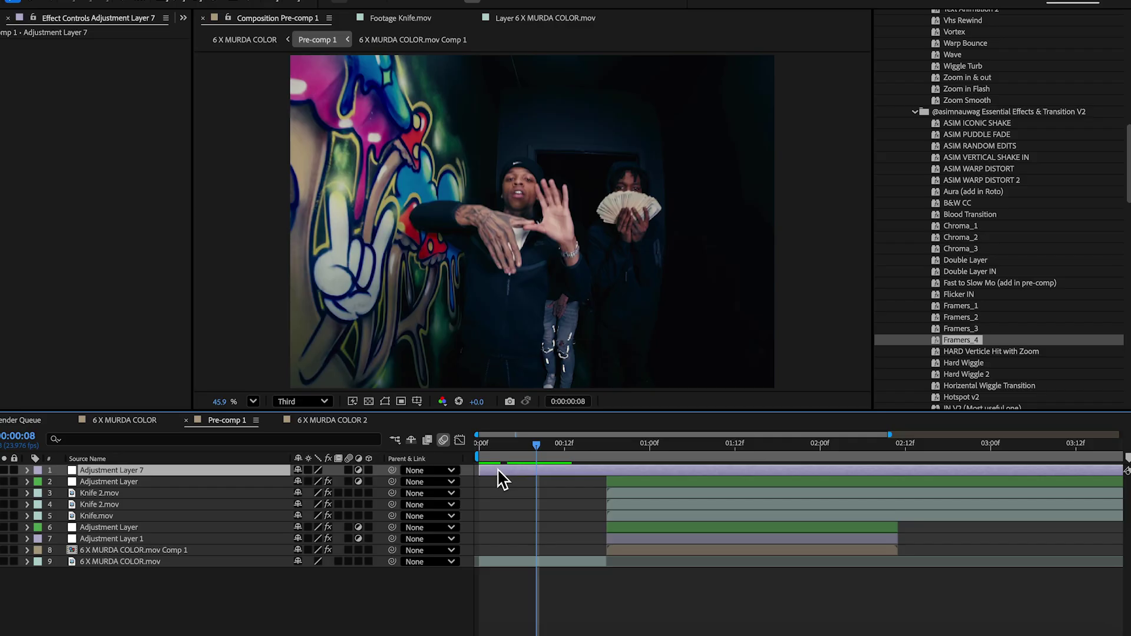
key("super+z")
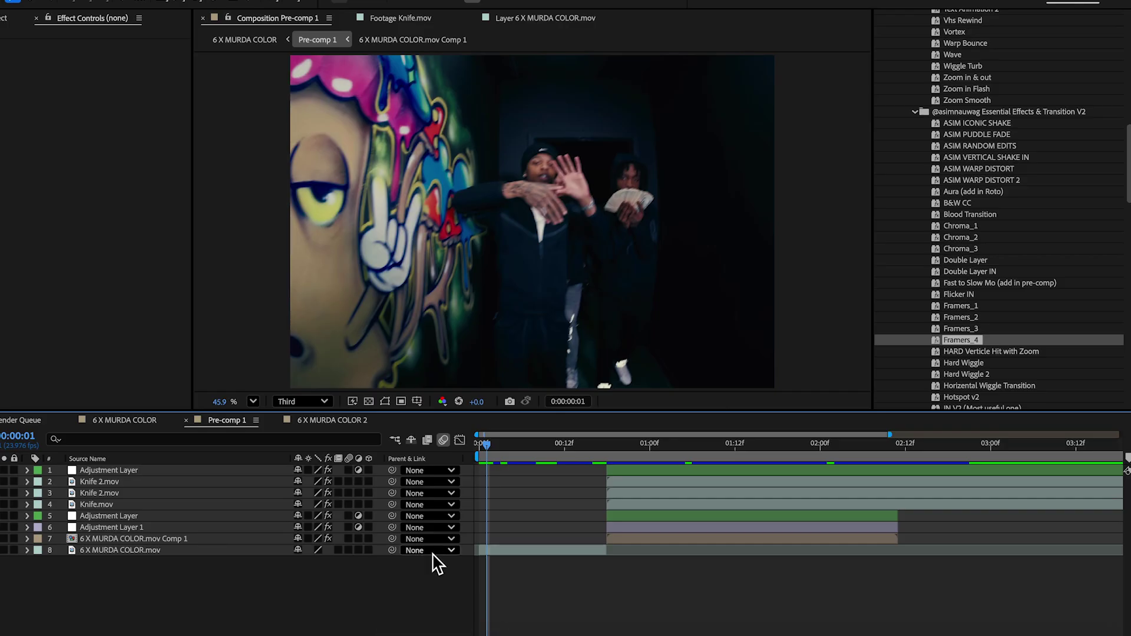
Consult the Short-Cuts notes in Freeform, add a new adjustment layer to Pre-comp 1 in After Effects, and return the current time to the first frame.
left_click(405, 630)
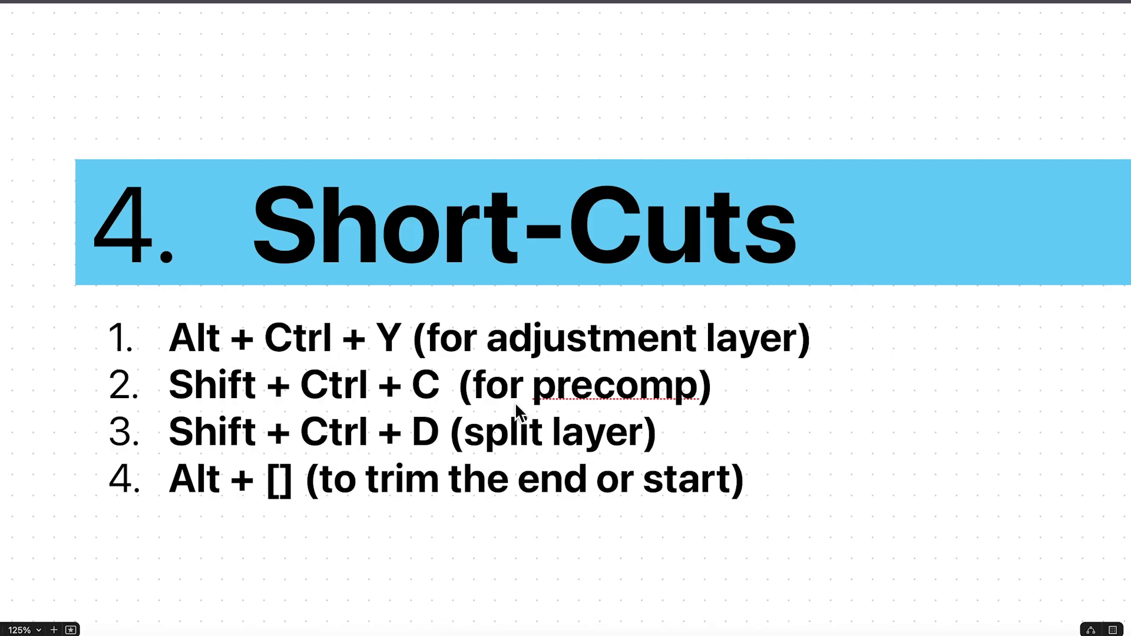
left_click(438, 629)
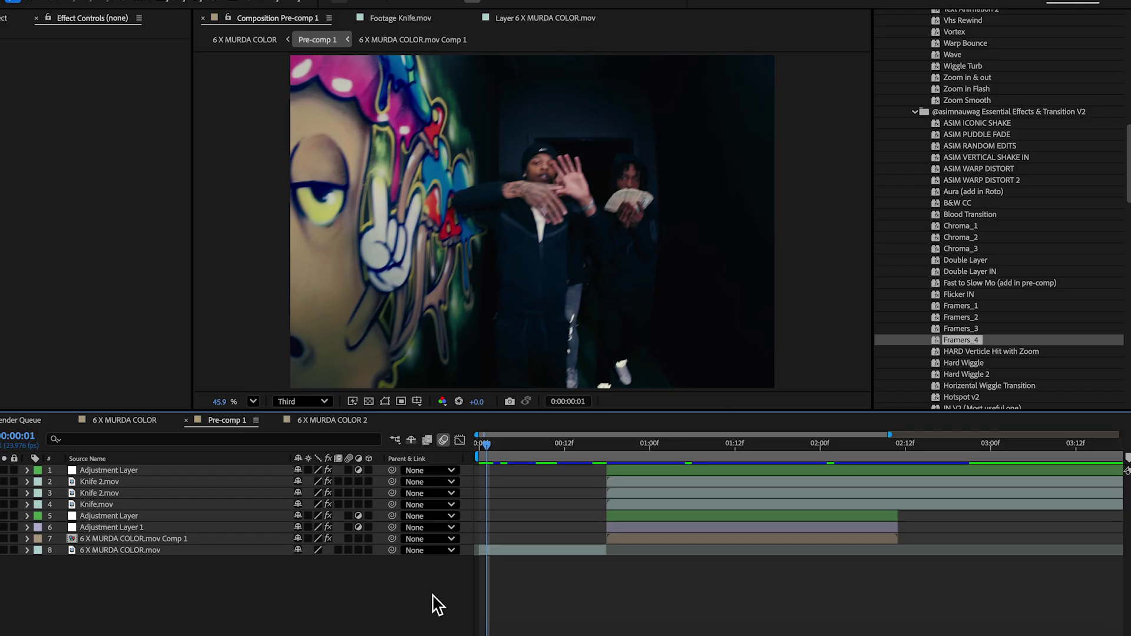
key("super+alt+y")
left_click_drag(492, 453, 465, 470)
Try applying the Hard Wiggle preset to the new adjustment layer.
double_click(972, 146)
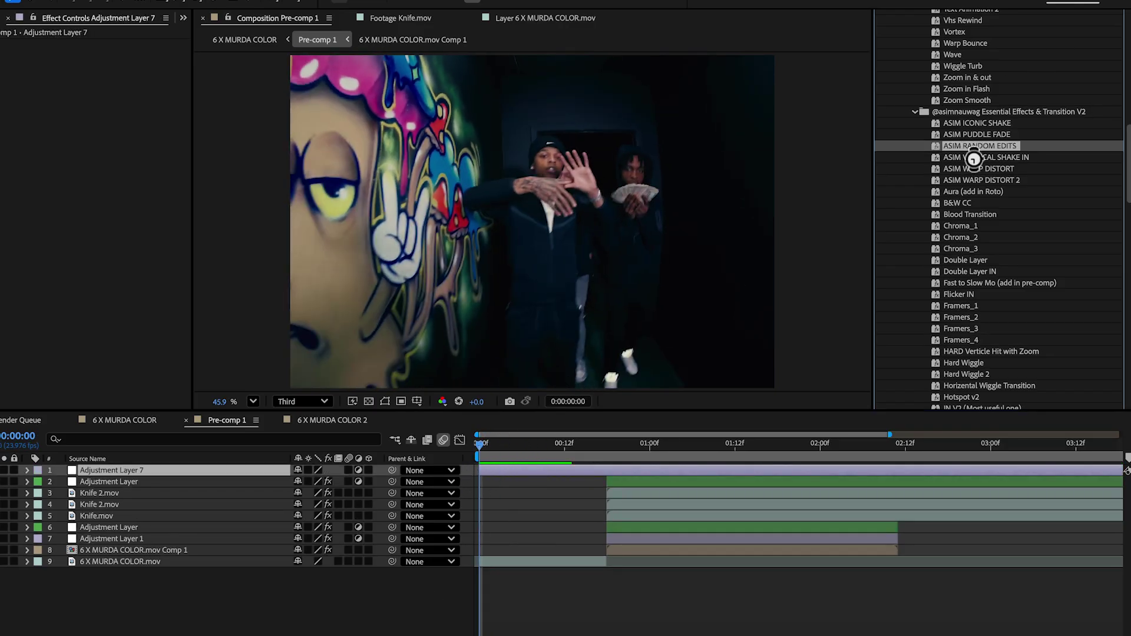
left_click(966, 271)
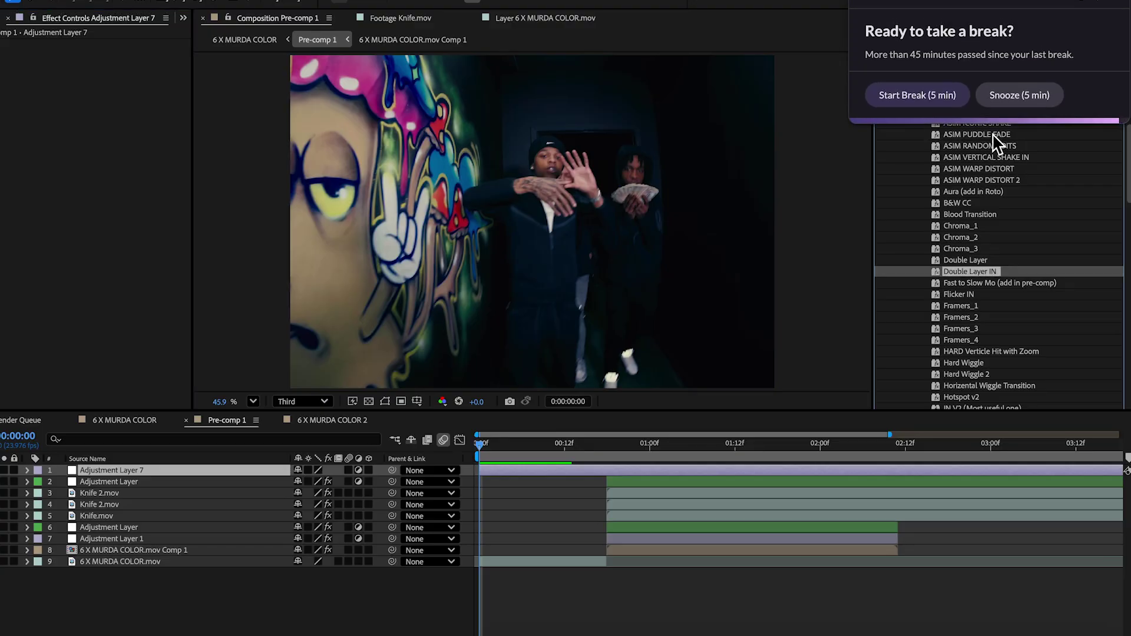
scroll(999, 347, "down", 3)
double_click(968, 252)
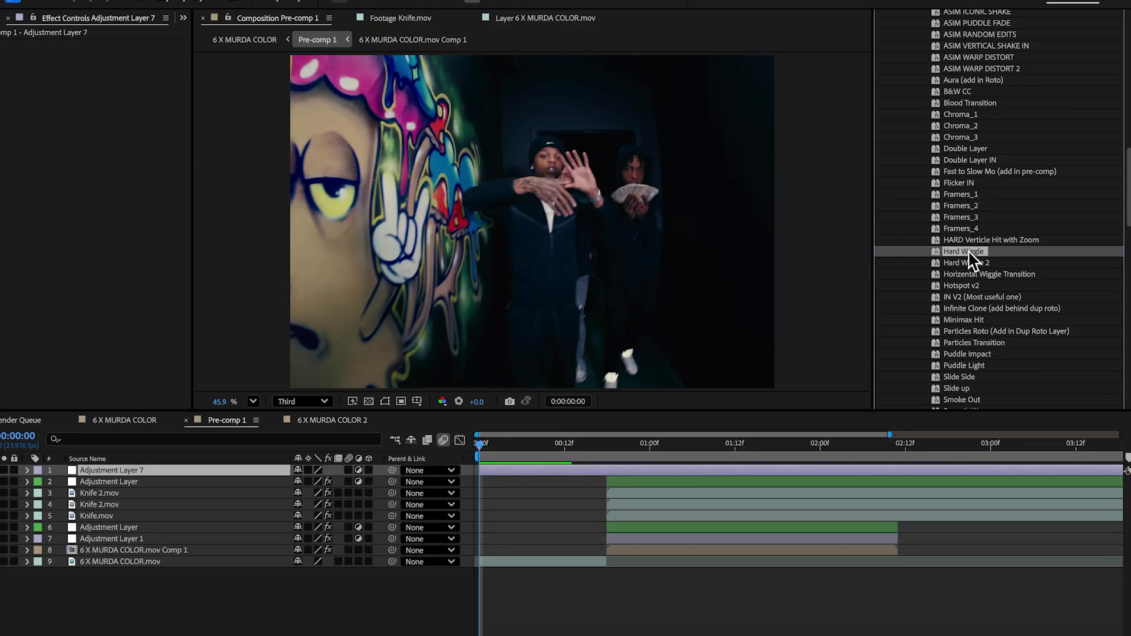
key("space")
key("ctrl+z")
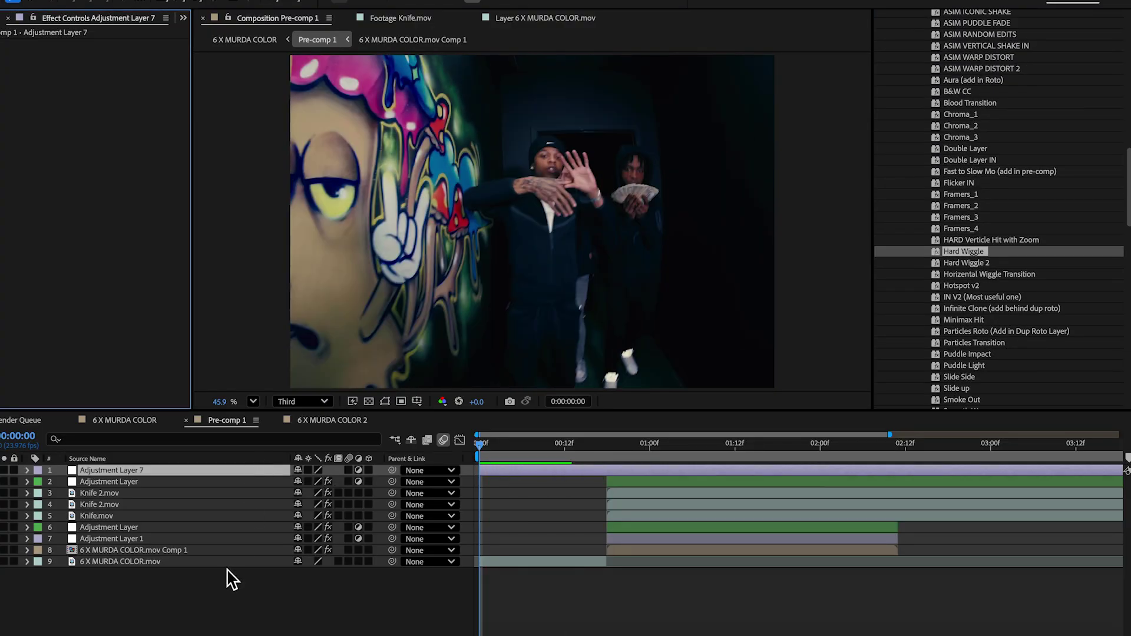
Select all layers below the new adjustment layer in Pre-comp 1 and open the pre-compose settings for them.
left_click(398, 634)
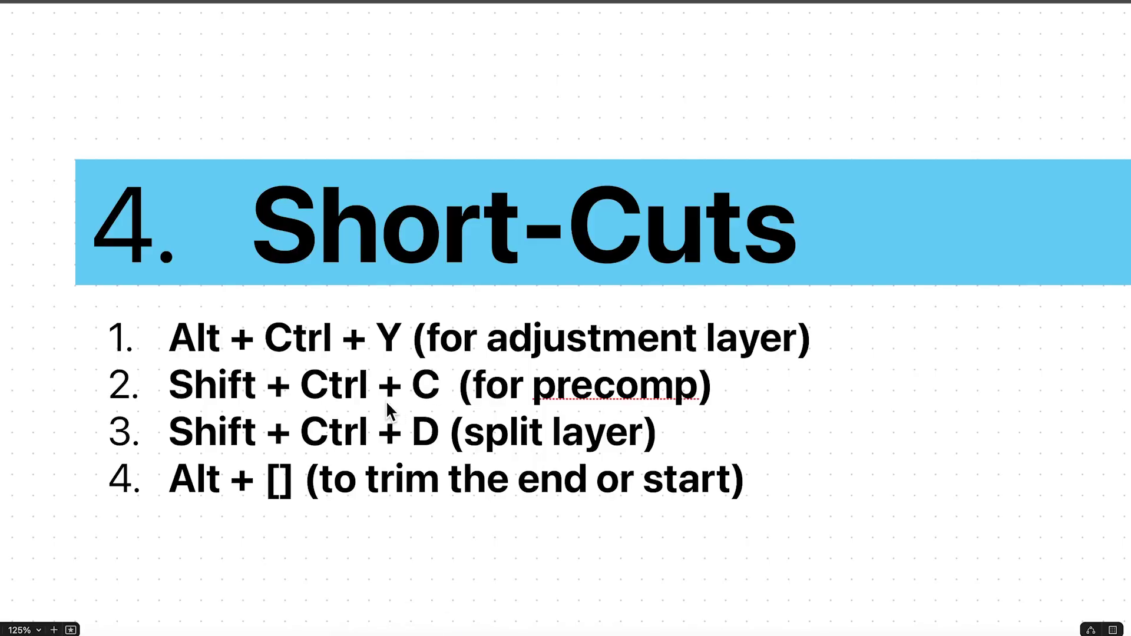
left_click(437, 630)
left_click(571, 537)
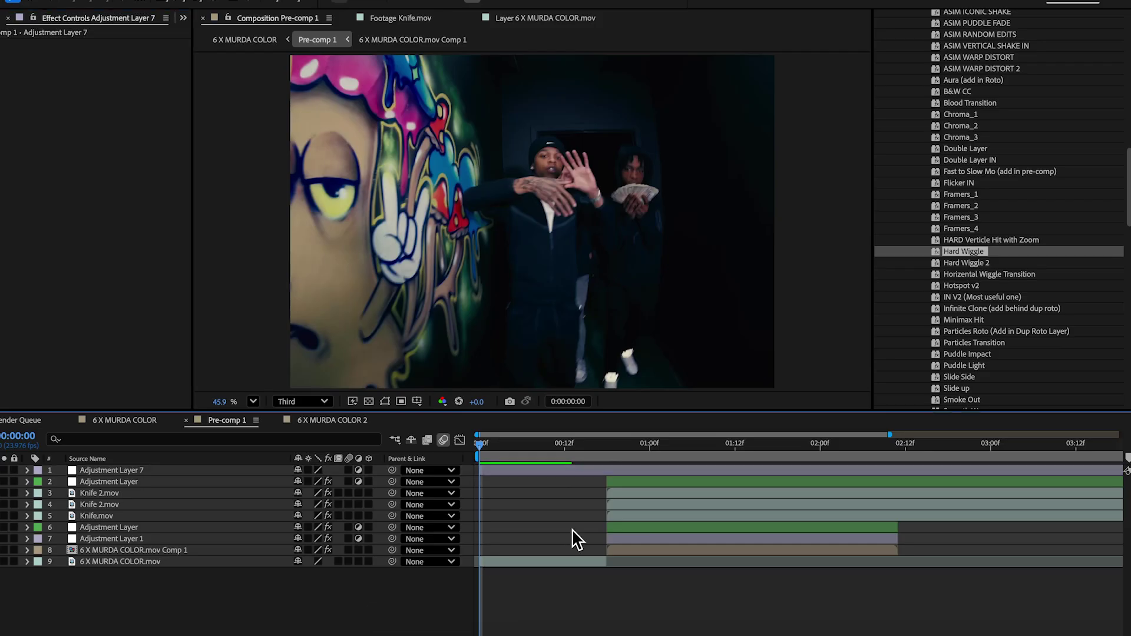
left_click(564, 562)
left_click(633, 480, "shift")
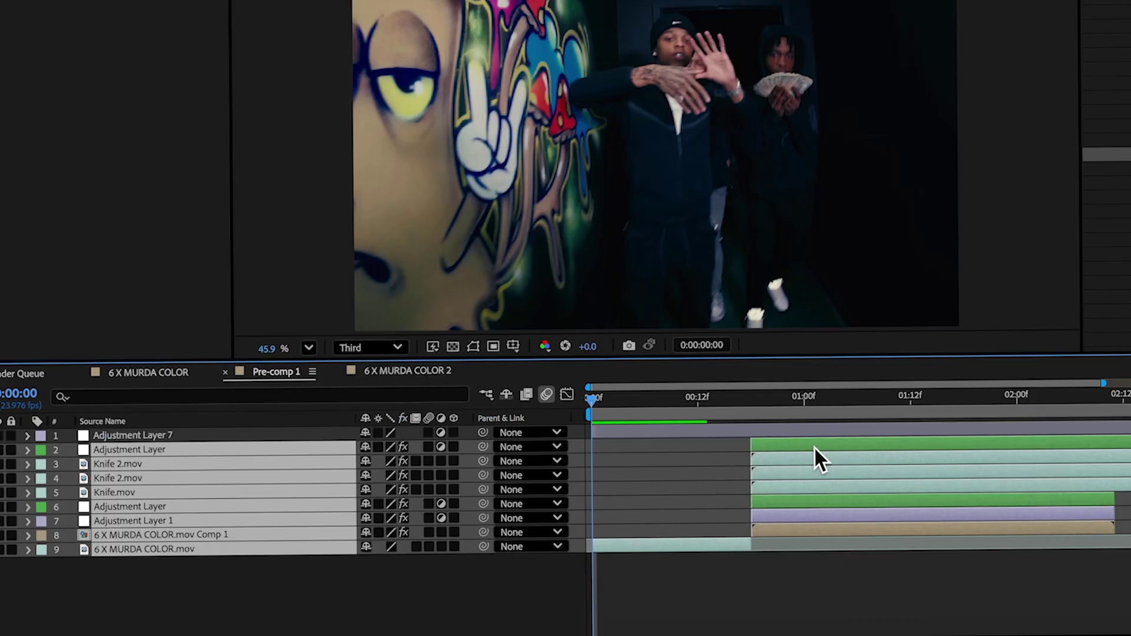
right_click(654, 501)
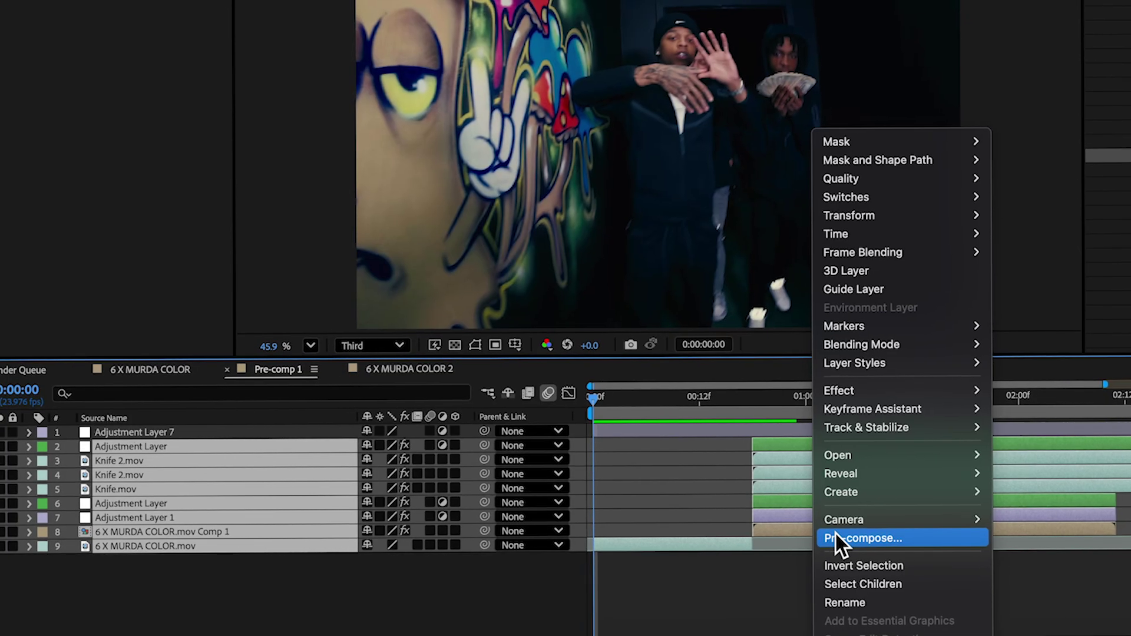
left_click(836, 538)
left_click(828, 364)
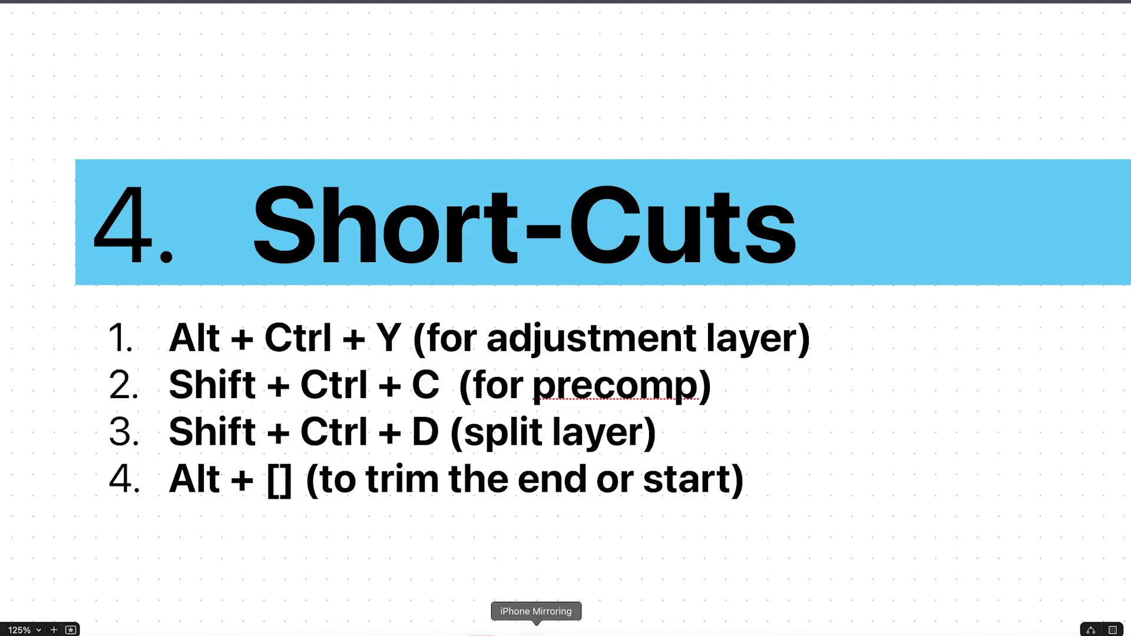
Try pre-composing the selected layers as Pre-comp 3 with all attributes moved into it, and preview the composition.
left_click(519, 628)
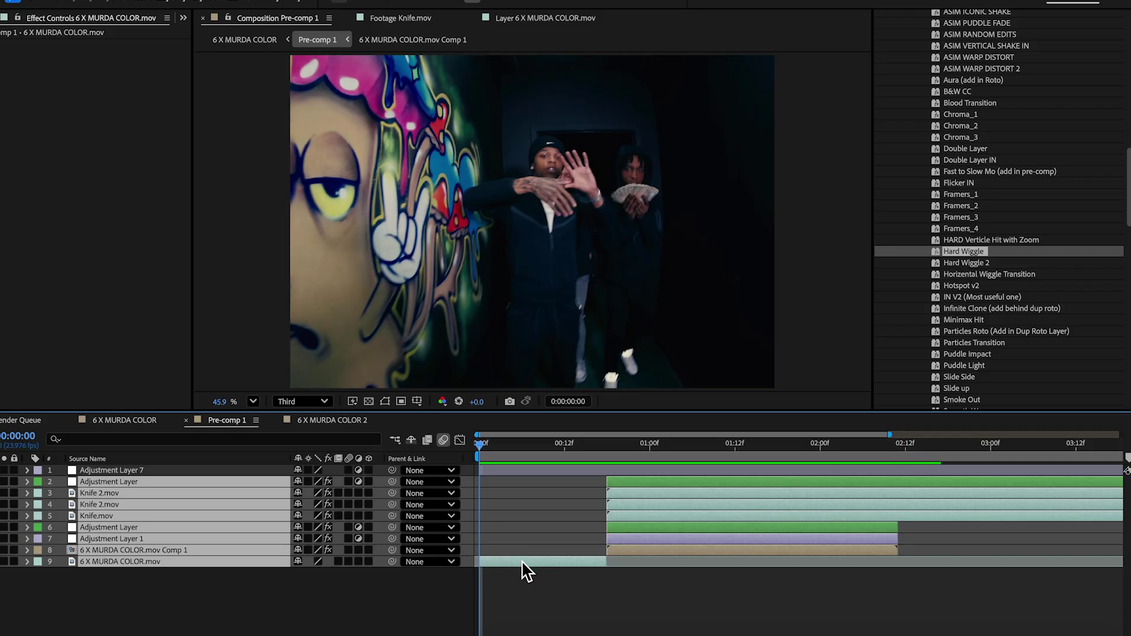
key("super+shift+c")
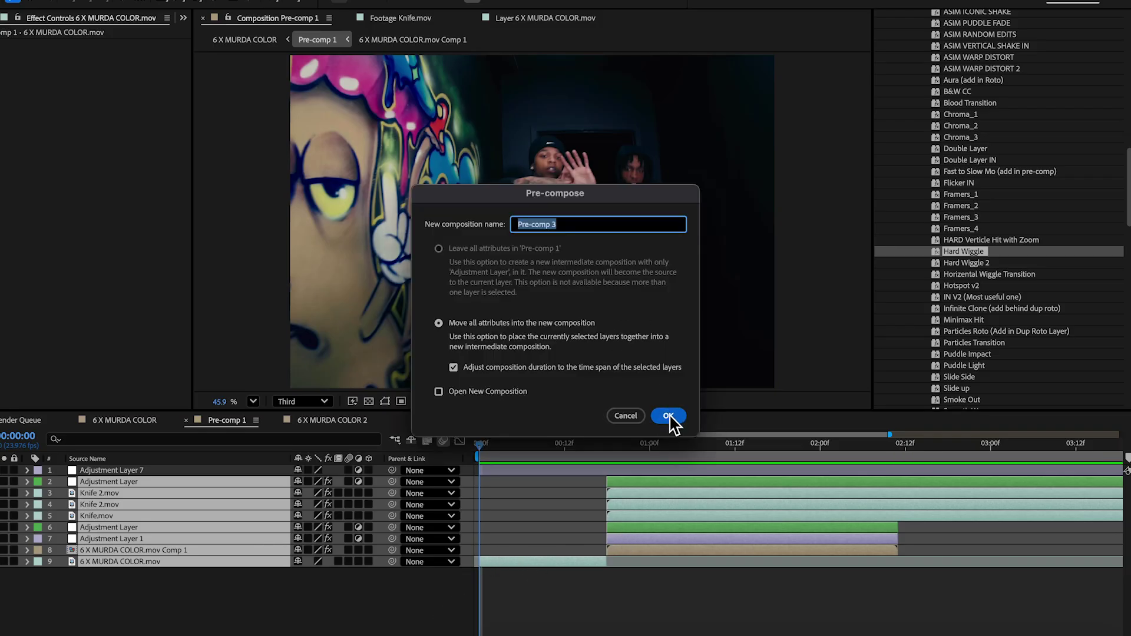
left_click(668, 416)
key("space")
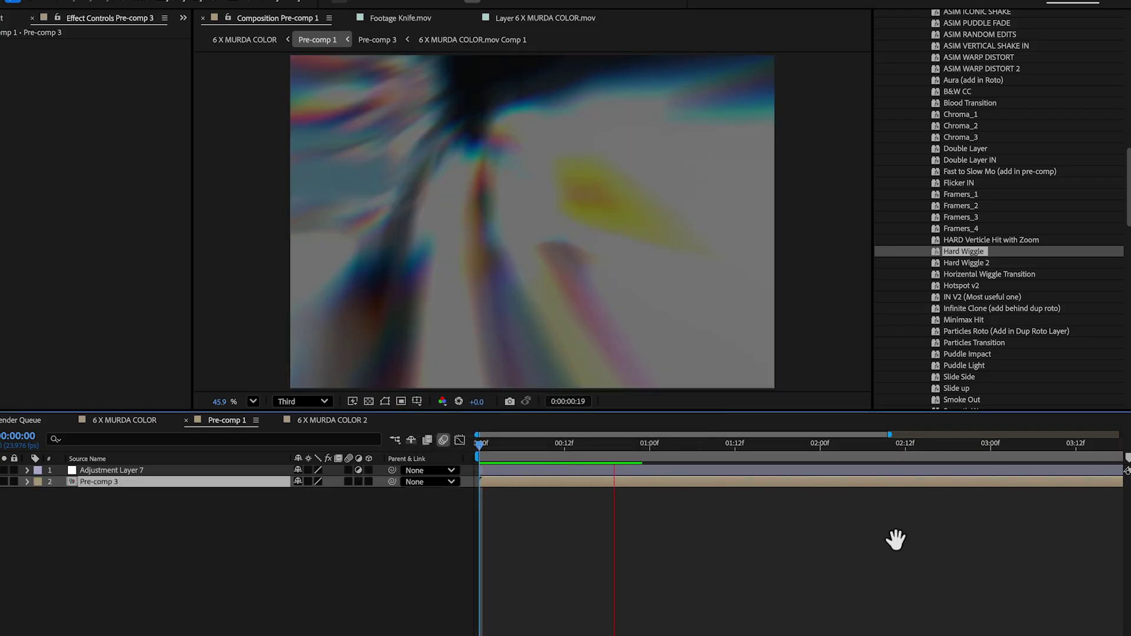
key("space")
key("super+z")
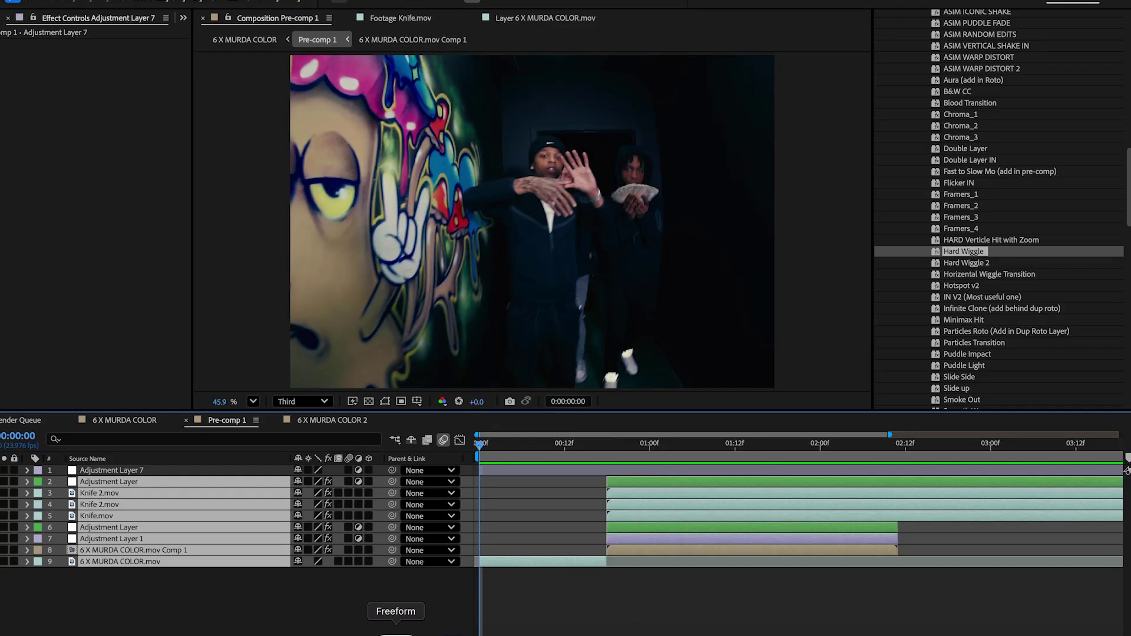
Switch to Freeform and examine the Short-Cuts list and the Stop Re-watching section of the notes.
left_click(396, 632)
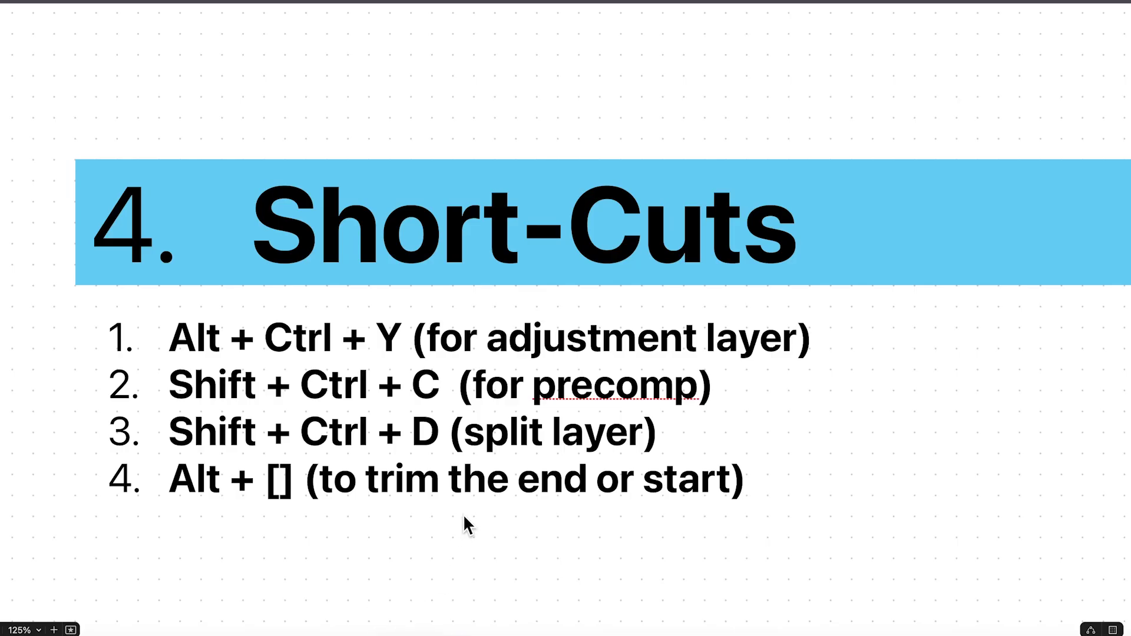
scroll(464, 516, "down", 2)
scroll(464, 516, "up", 1)
scroll(464, 516, "down", 3)
scroll(464, 516, "up", 1)
scroll(464, 516, "down", 1)
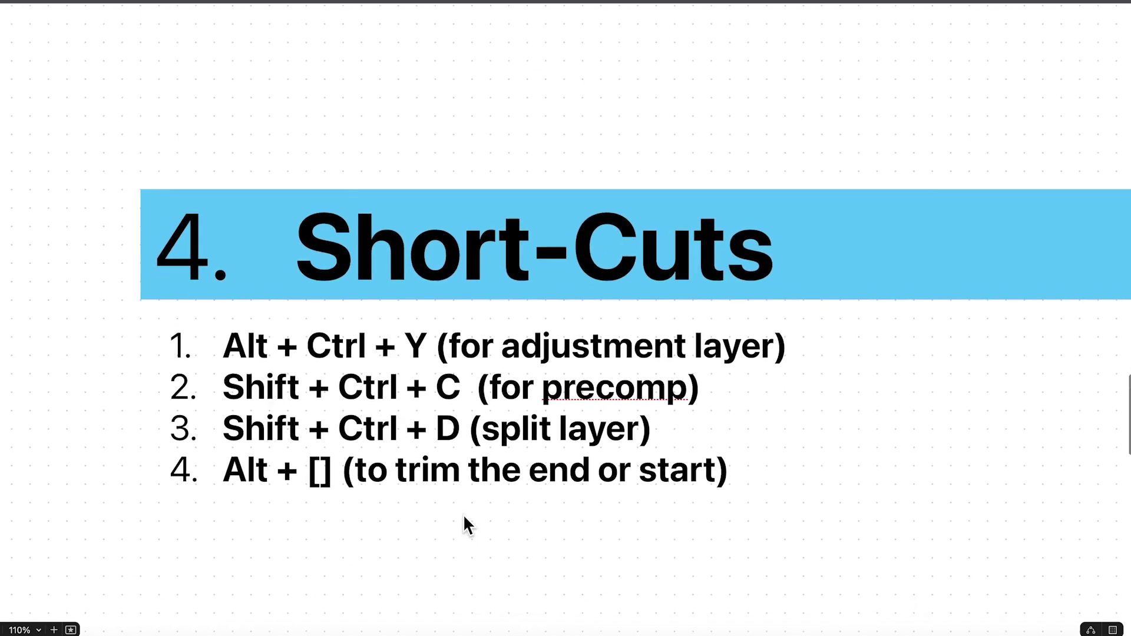
scroll(464, 516, "up", 2)
scroll(465, 516, "down", 7)
scroll(464, 517, "down", 1)
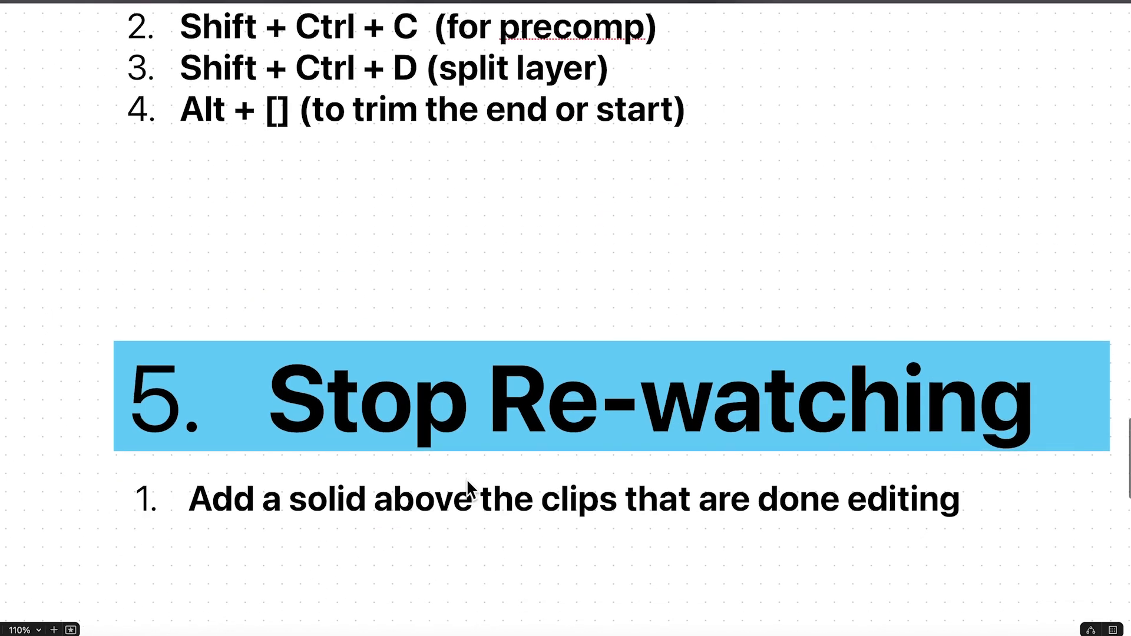
scroll(475, 467, "up", 2)
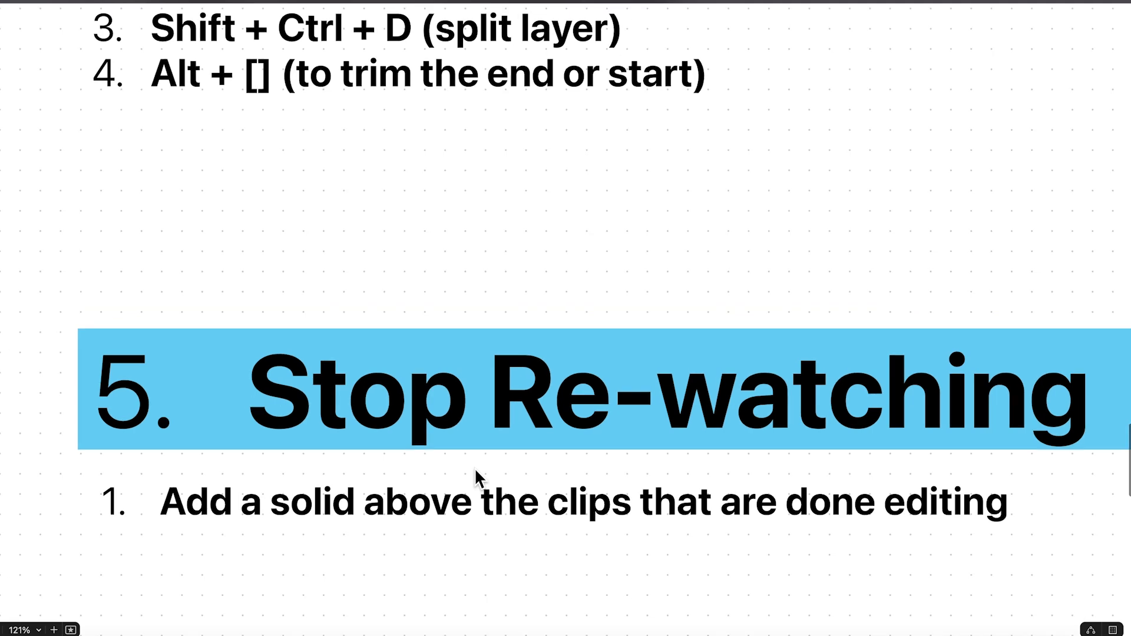
scroll(475, 471, "down", 2)
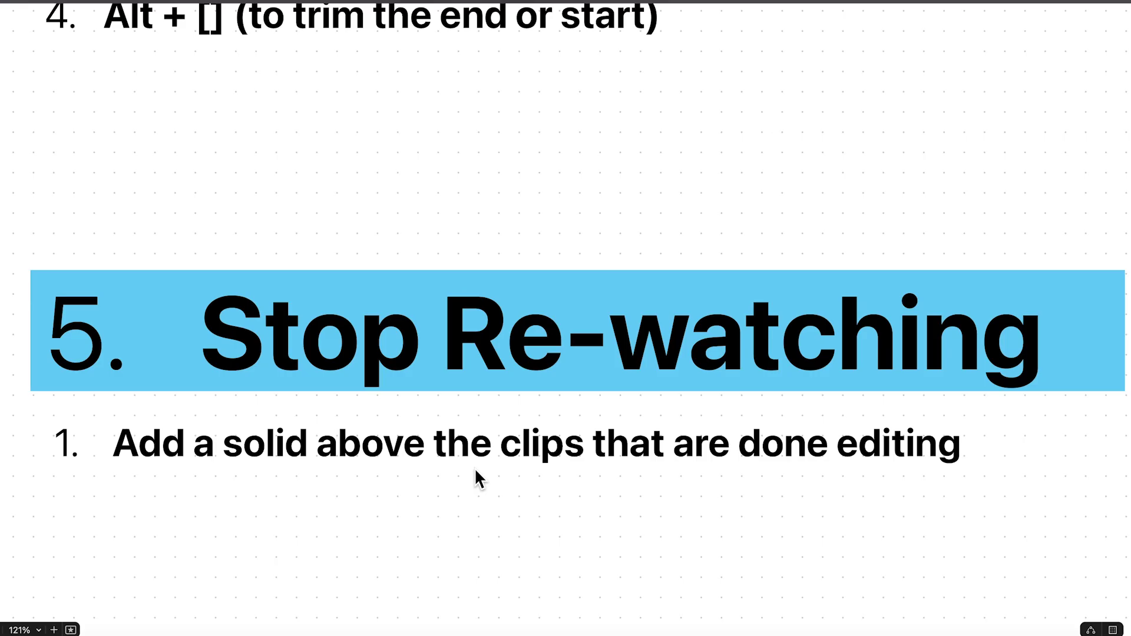
Switch to After Effects and preview the Pre-comp 1 edit from the first frame.
left_click(430, 626)
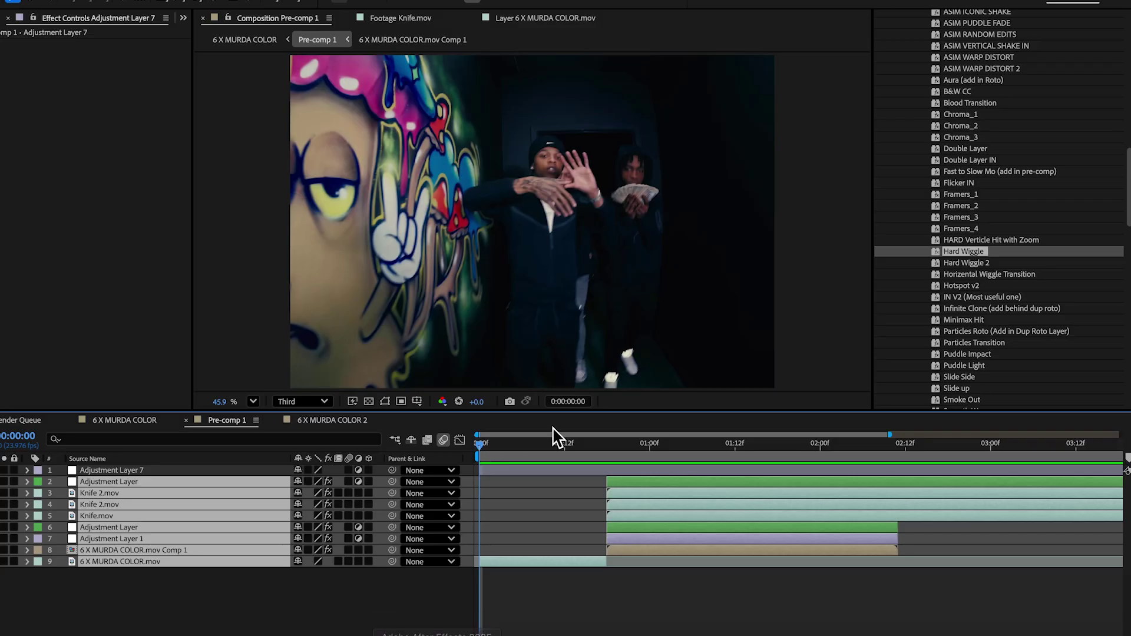
key("space")
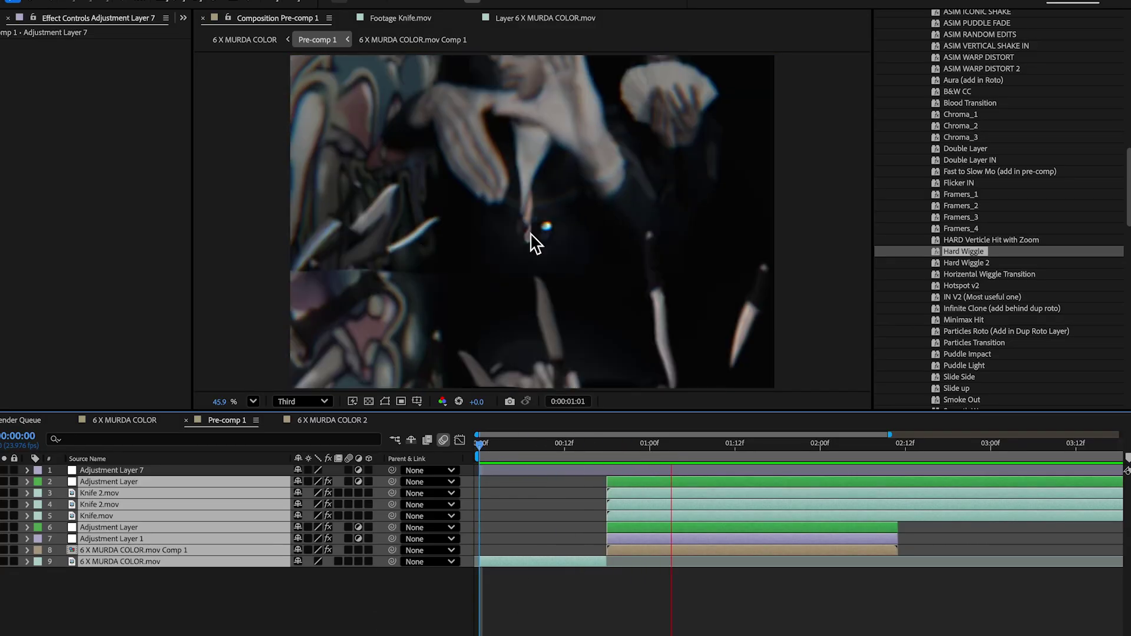
left_click_drag(860, 455, 432, 521)
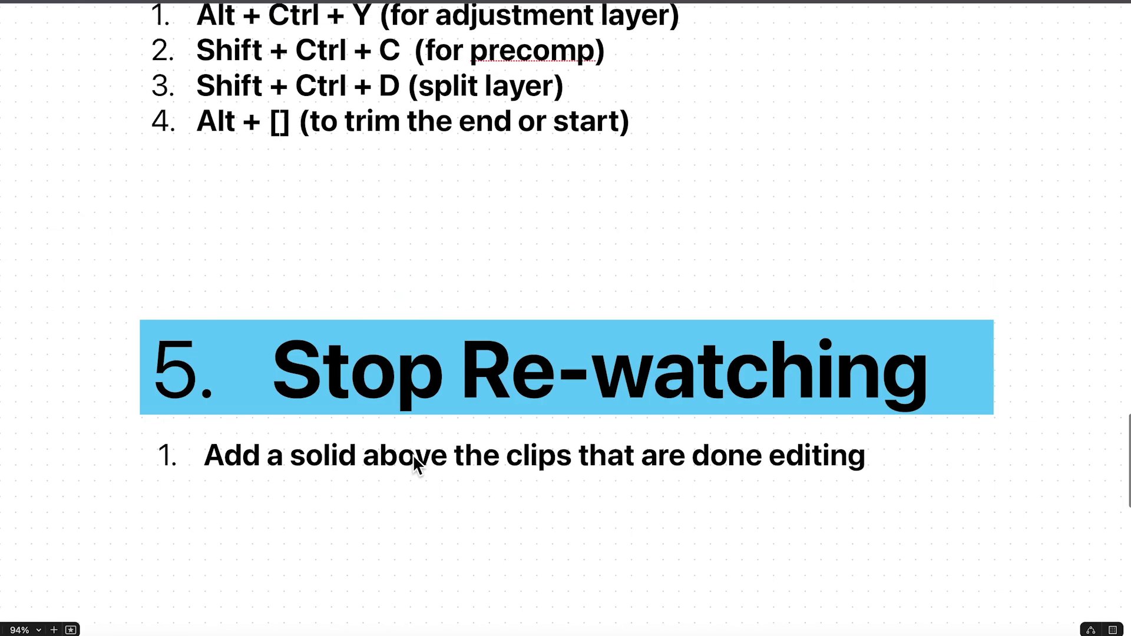
Return to Freeform and read the Stop Re-watching note about adding a solid above clips that are done editing.
double_click(383, 450)
left_click(312, 518)
scroll(264, 496, "down", 2)
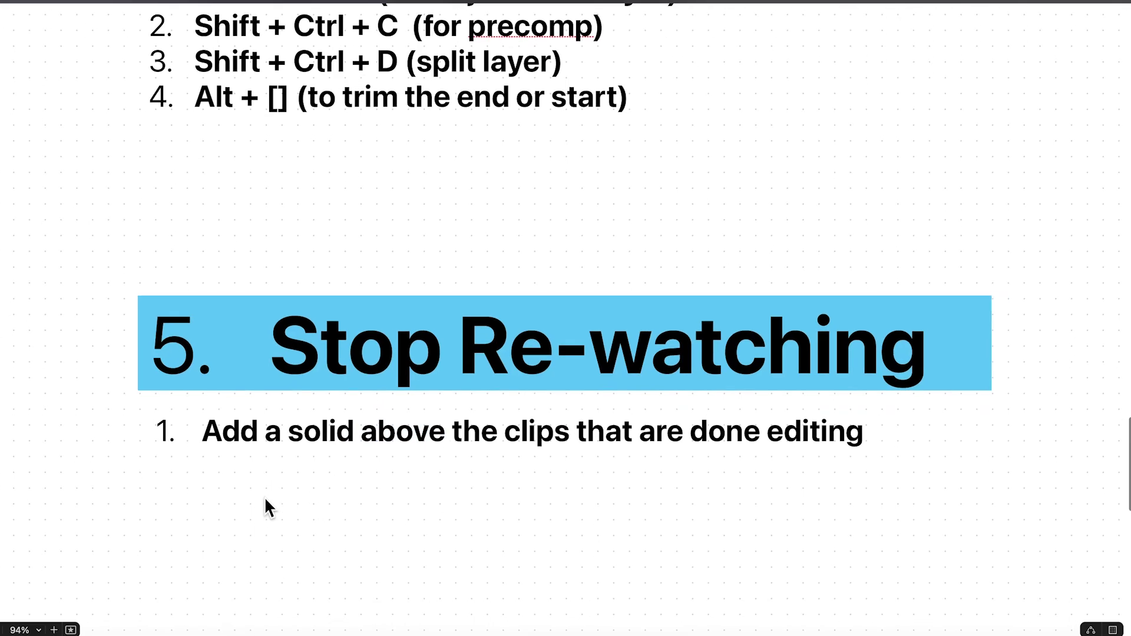
left_click(204, 405)
double_click(206, 413)
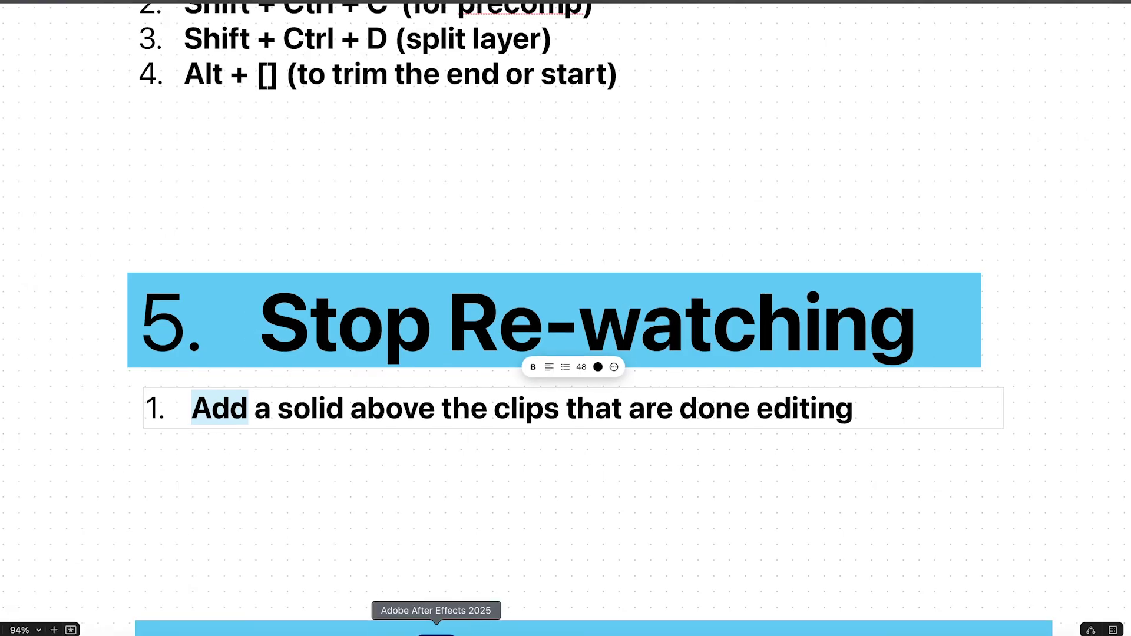
Switch to After Effects, open the 6 X MURDA COLOR 3 composition, and move the current time to 1:00:11:19.
left_click(436, 631)
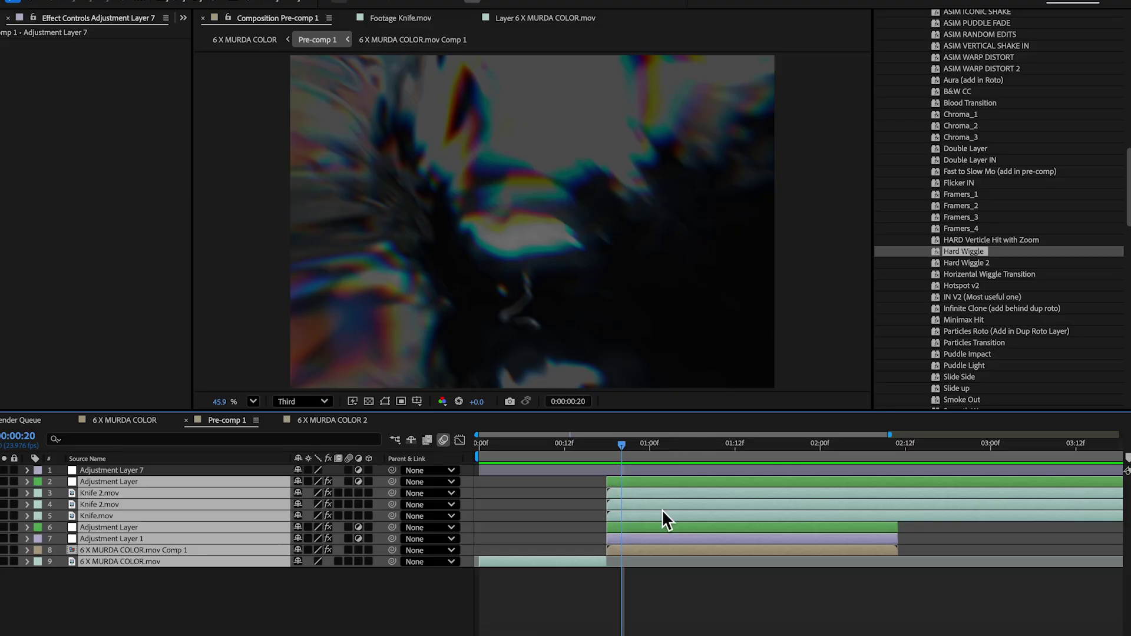
left_click_drag(606, 451, 812, 511)
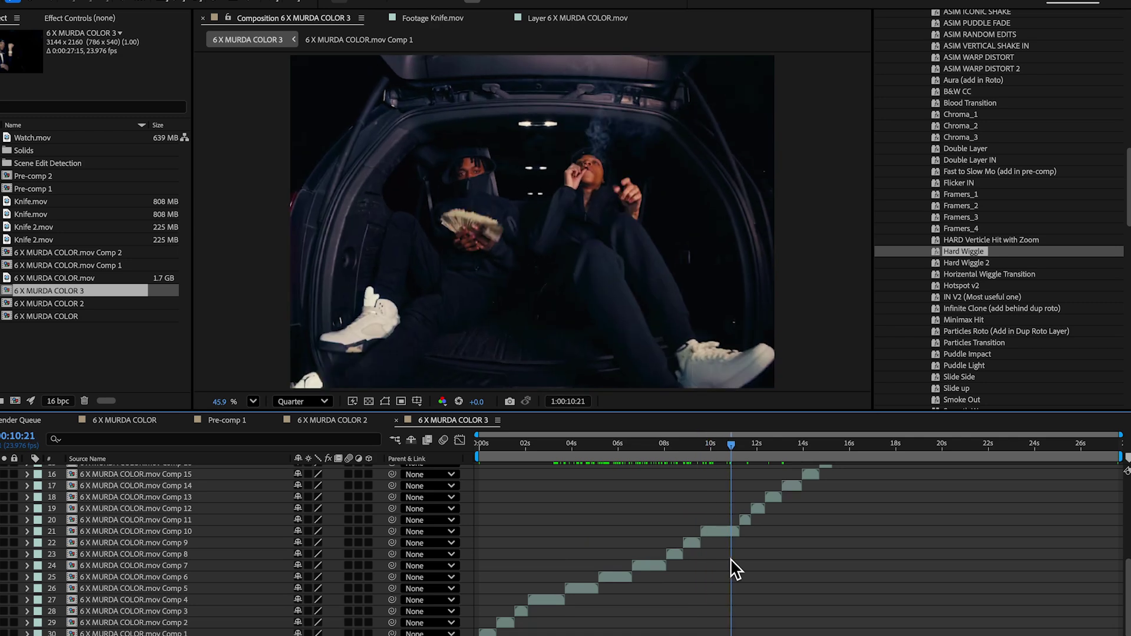
scroll(732, 561, "up", 5)
scroll(732, 560, "up", 2)
scroll(732, 560, "down", 5)
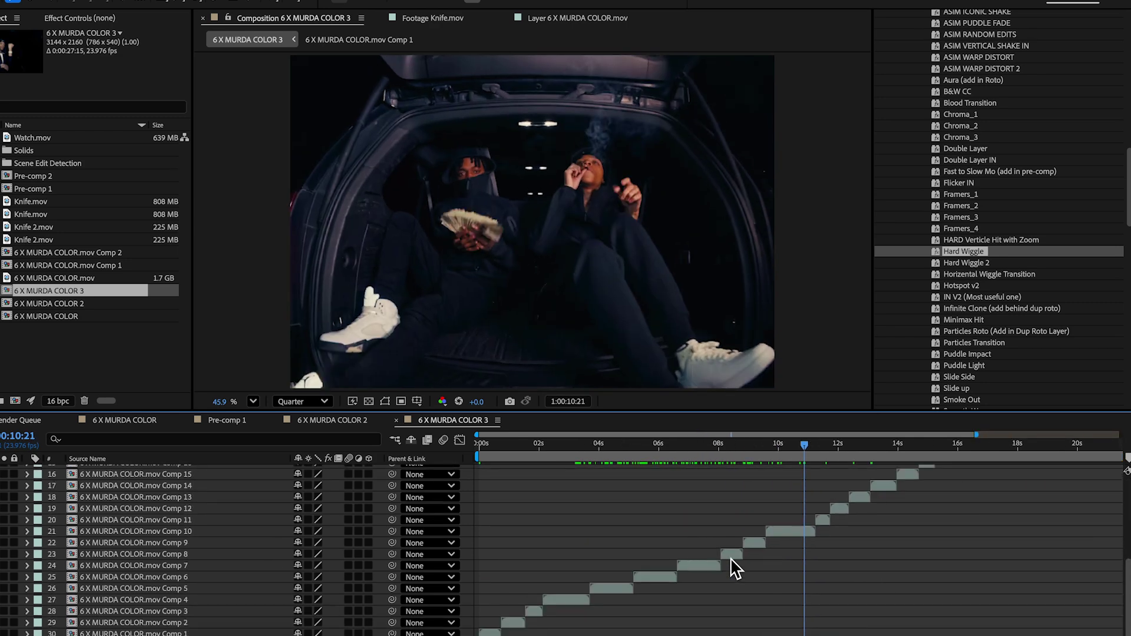
left_click_drag(804, 446, 832, 447)
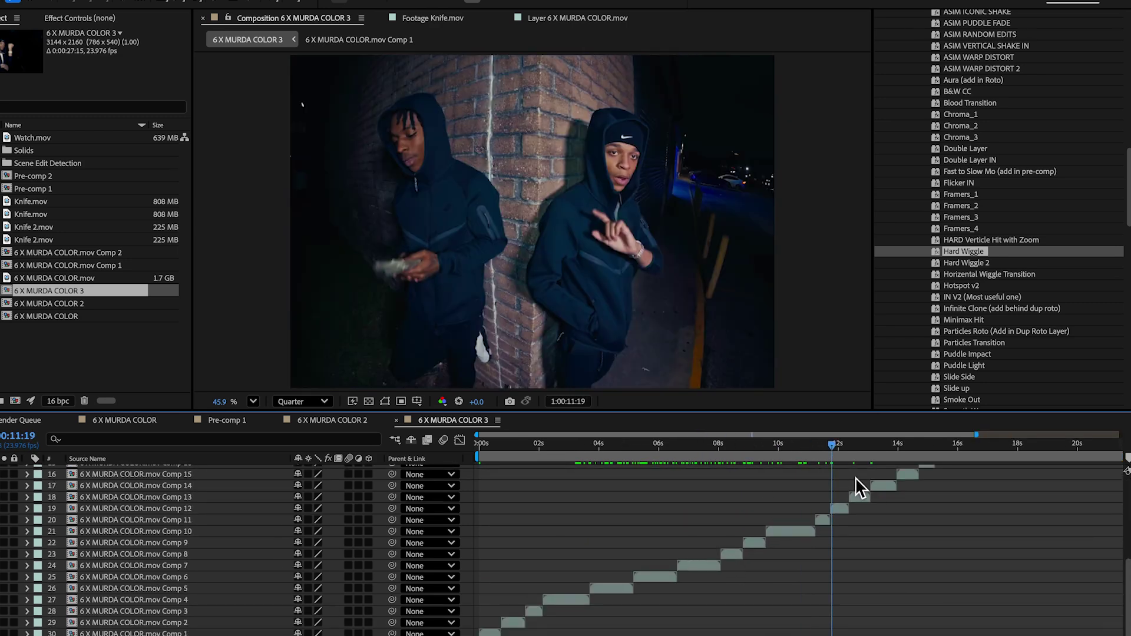
key("equal")
scroll(695, 459, "up", 5)
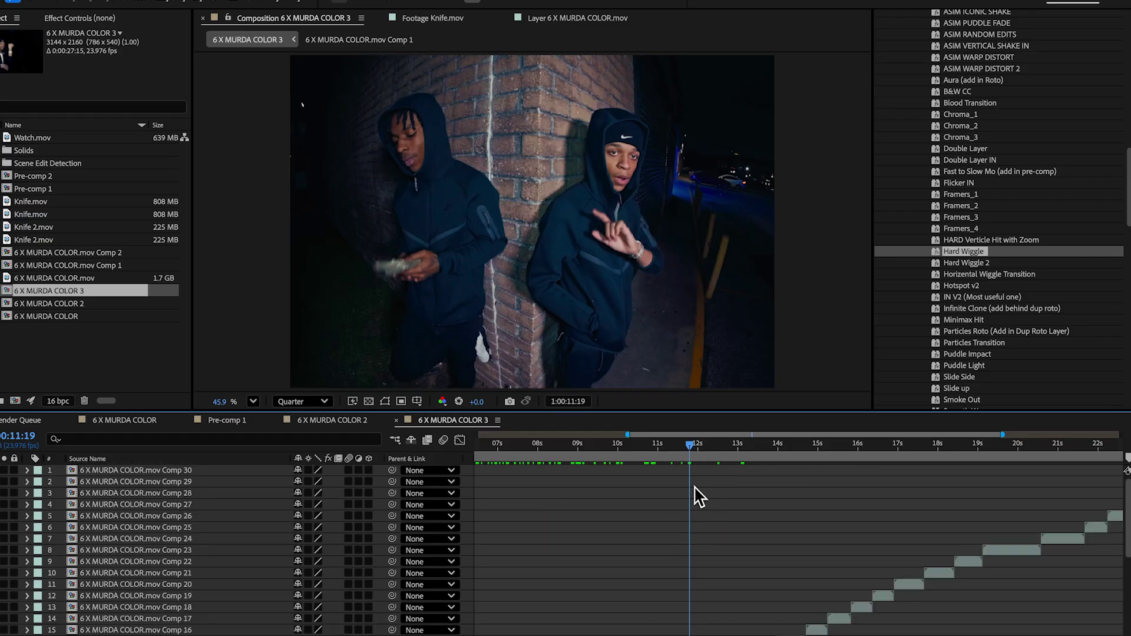
Add a comp-size red solid (FF0000) above the Comp 30 layer in the 6 X MURDA COLOR 3 composition.
key("minus")
left_click_drag(731, 465, 848, 518)
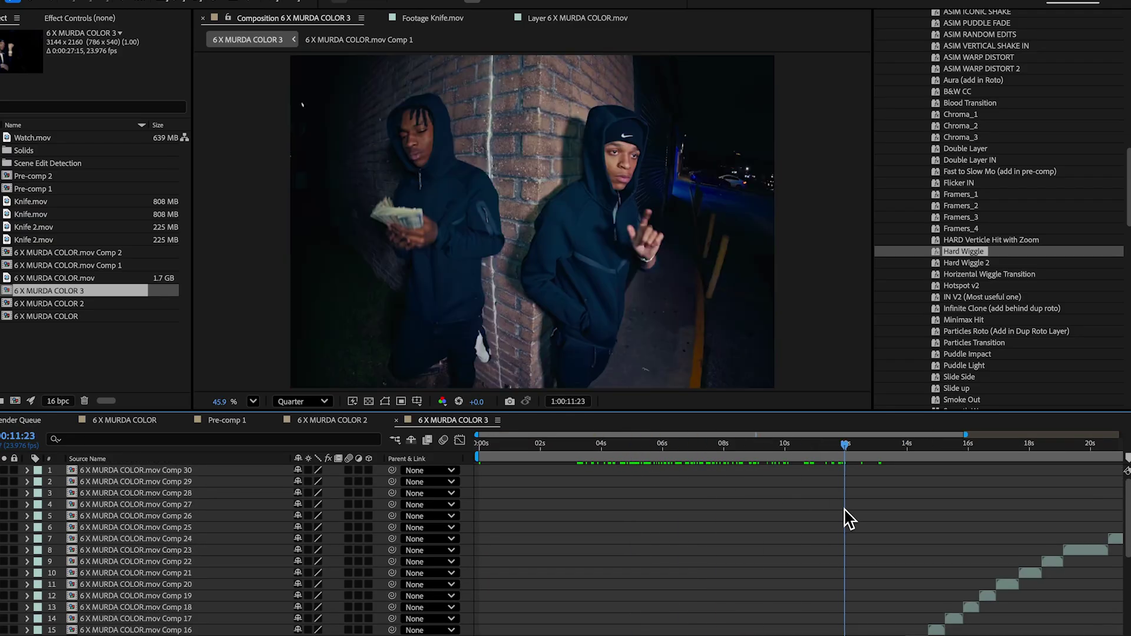
right_click(688, 467)
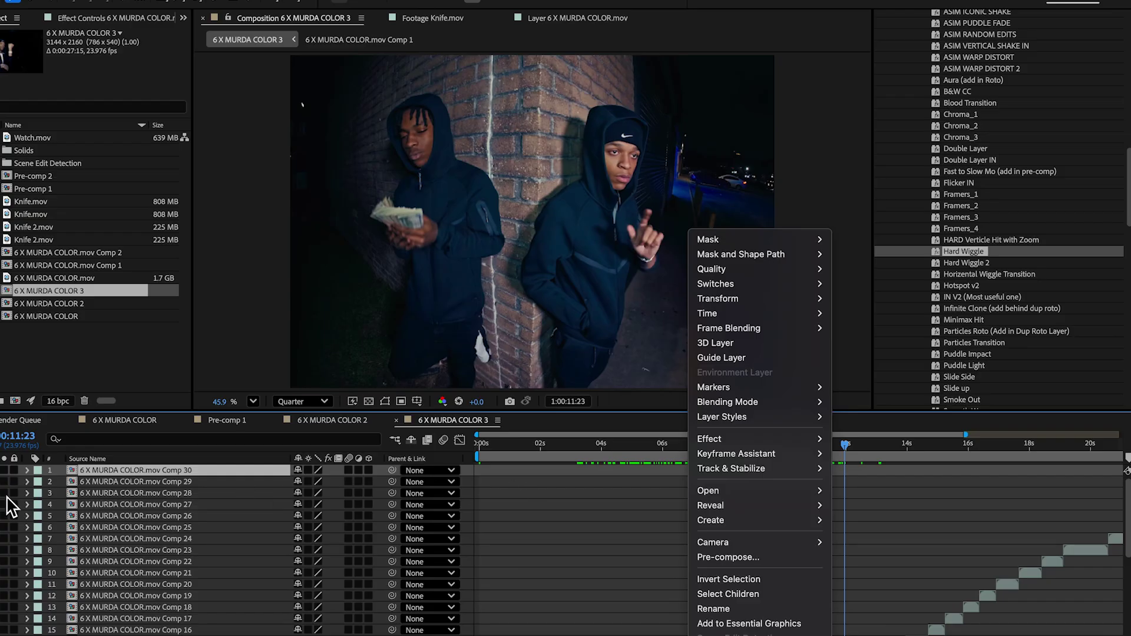
left_click(27, 473)
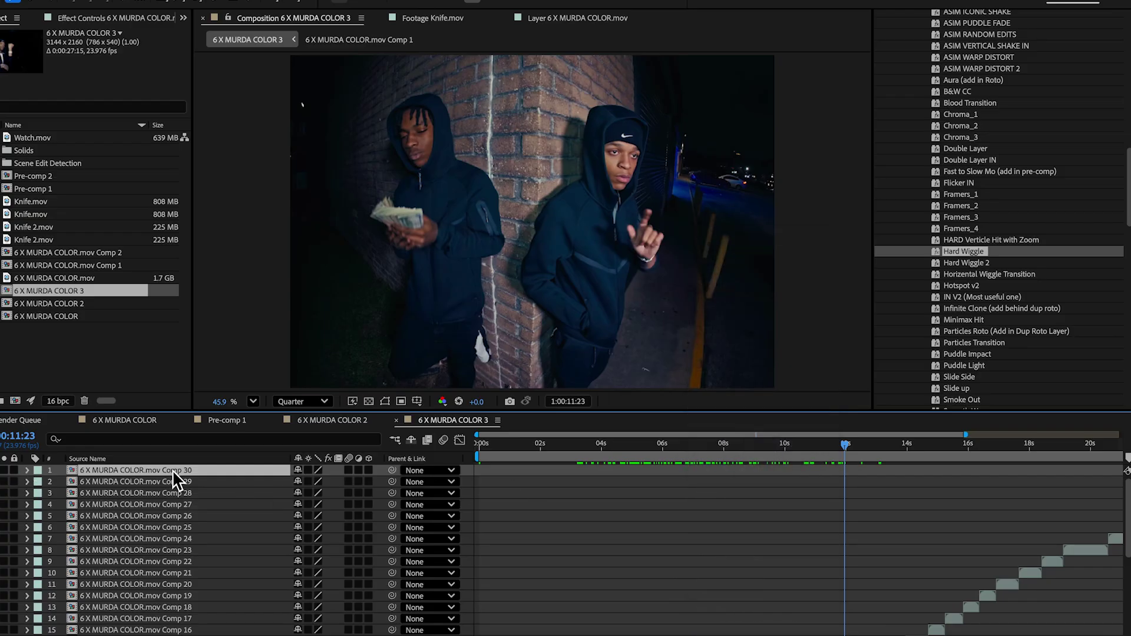
key("ctrl+y")
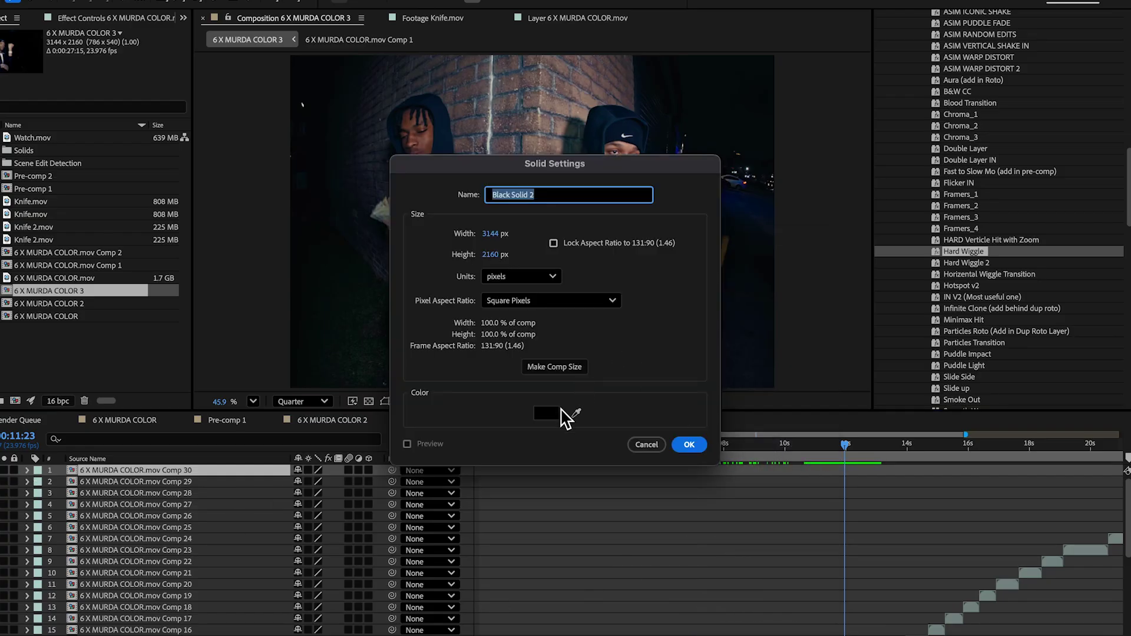
left_click(548, 414)
left_click_drag(510, 331, 645, 226)
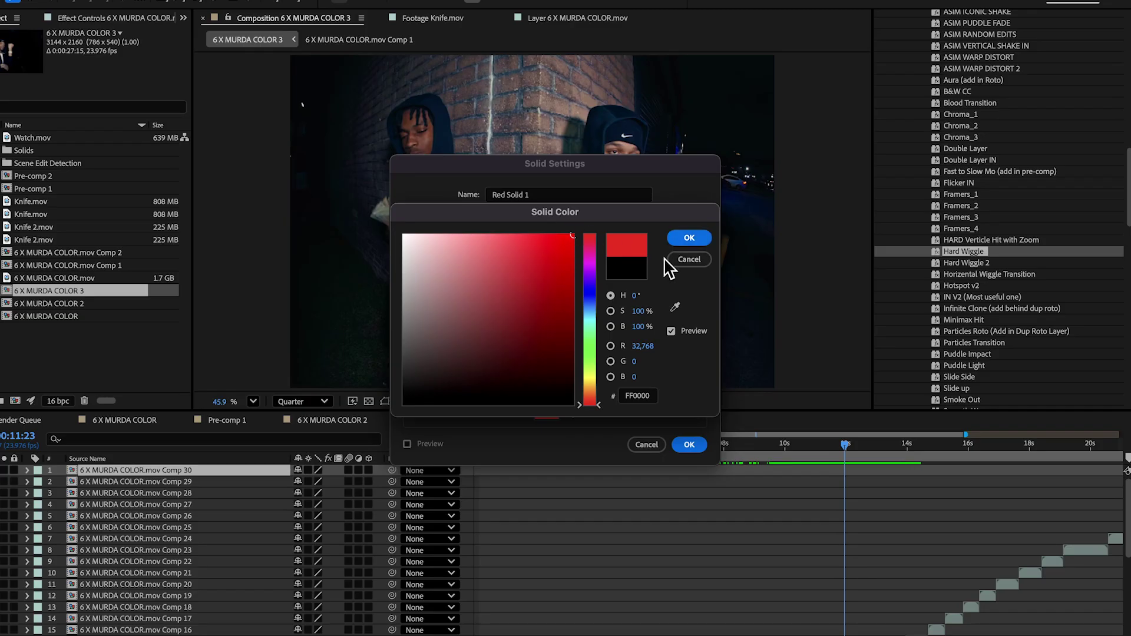
left_click(679, 240)
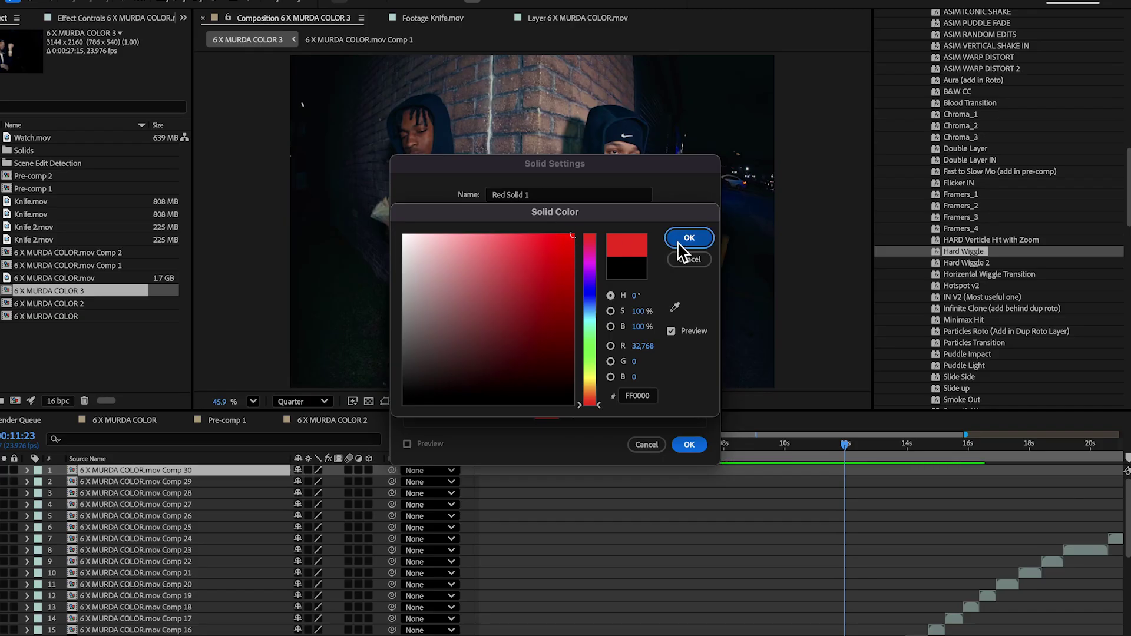
left_click(690, 446)
Trim the end of the red solid at 1:00:09:14 so that it covers only the clips that are done editing.
left_click_drag(709, 444, 907, 490)
scroll(908, 493, "down", 5)
left_click_drag(782, 449, 778, 447)
scroll(772, 444, "up", 5)
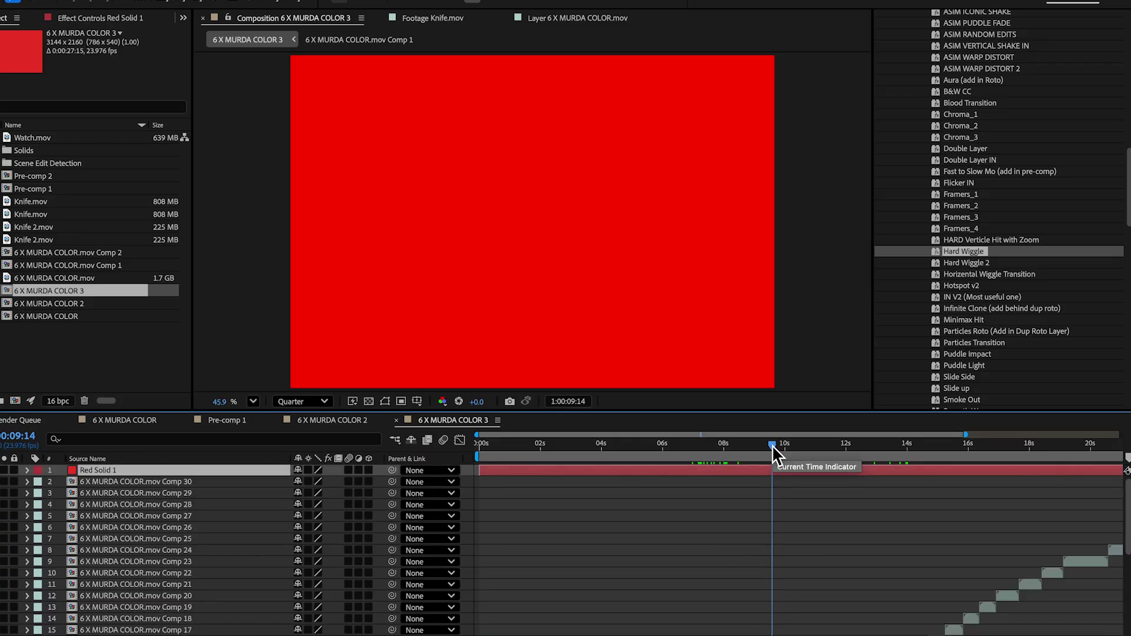
scroll(756, 583, "down", 5)
Preview the end of the section covered by the red solid and set the current time to 1:00:09:00.
left_click(722, 446)
key("space")
scroll(821, 478, "up", 5)
scroll(806, 497, "up", 5)
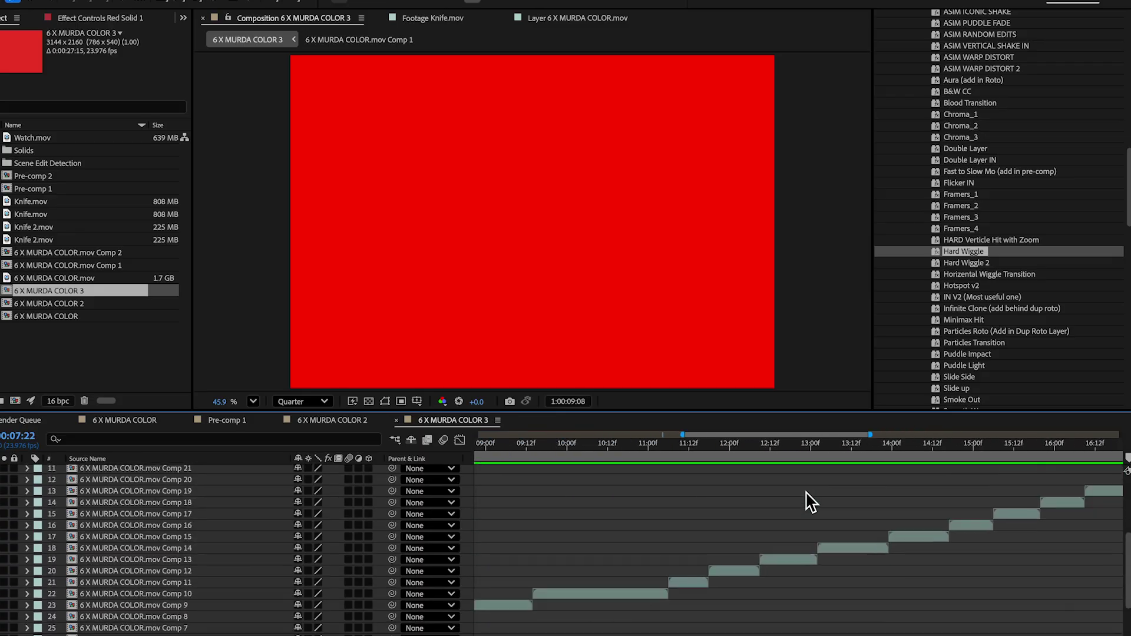
scroll(760, 498, "down", 5)
left_click(726, 446)
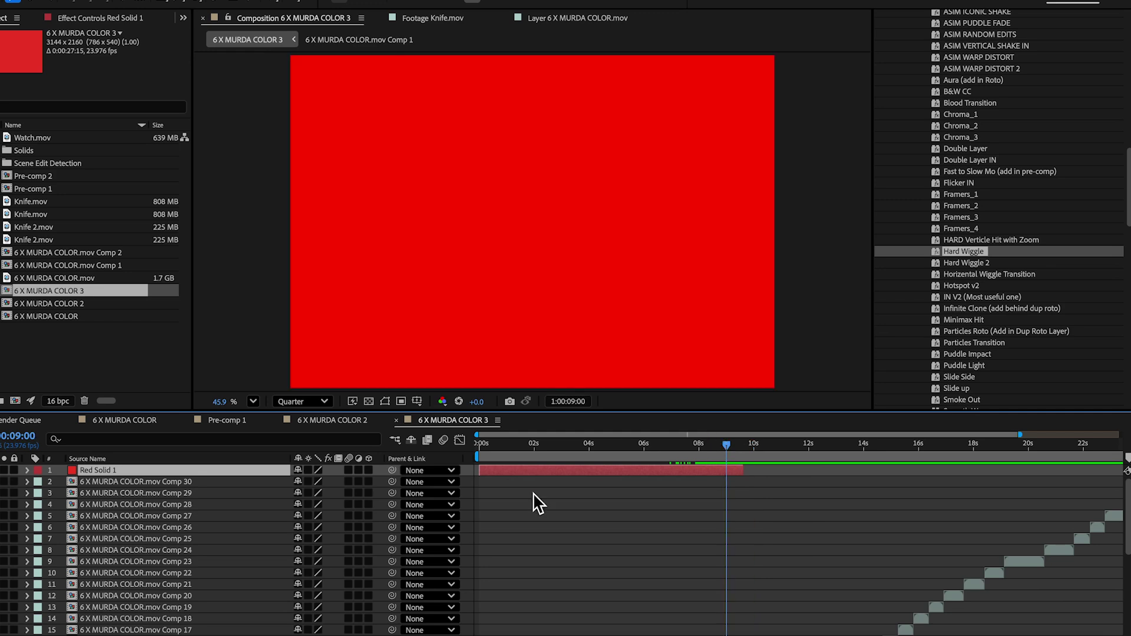
Hide the red solid from the layer list as a shy layer and play the composition from 1:00:09:02.
left_click(411, 440)
left_click_drag(712, 444, 732, 480)
scroll(508, 511, "down", 5)
key("space")
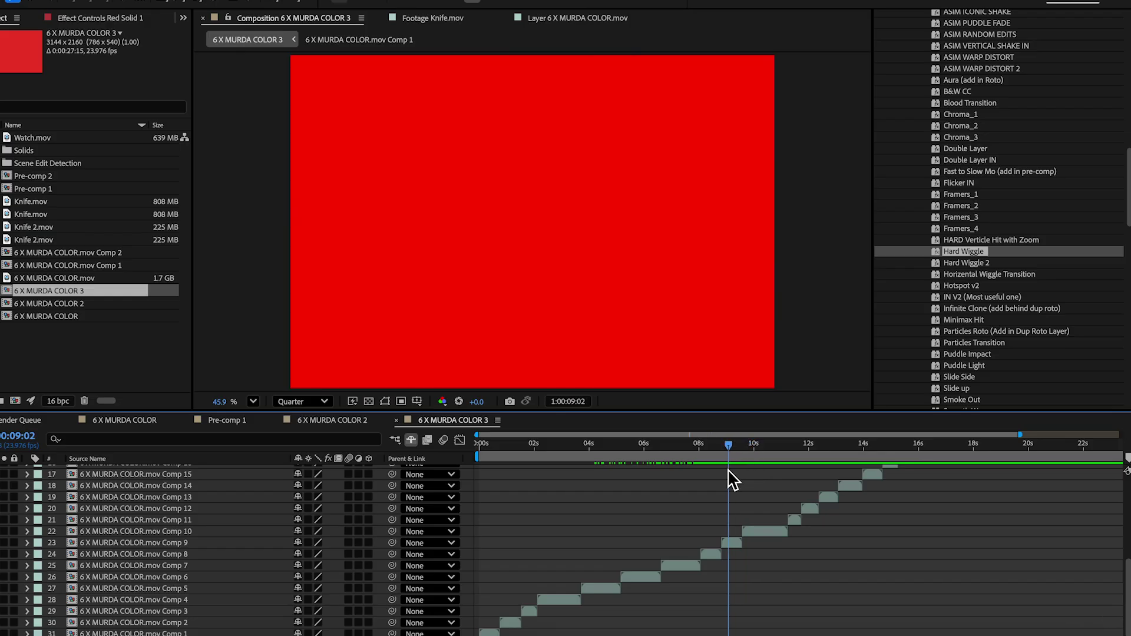
scroll(737, 482, "up", 5)
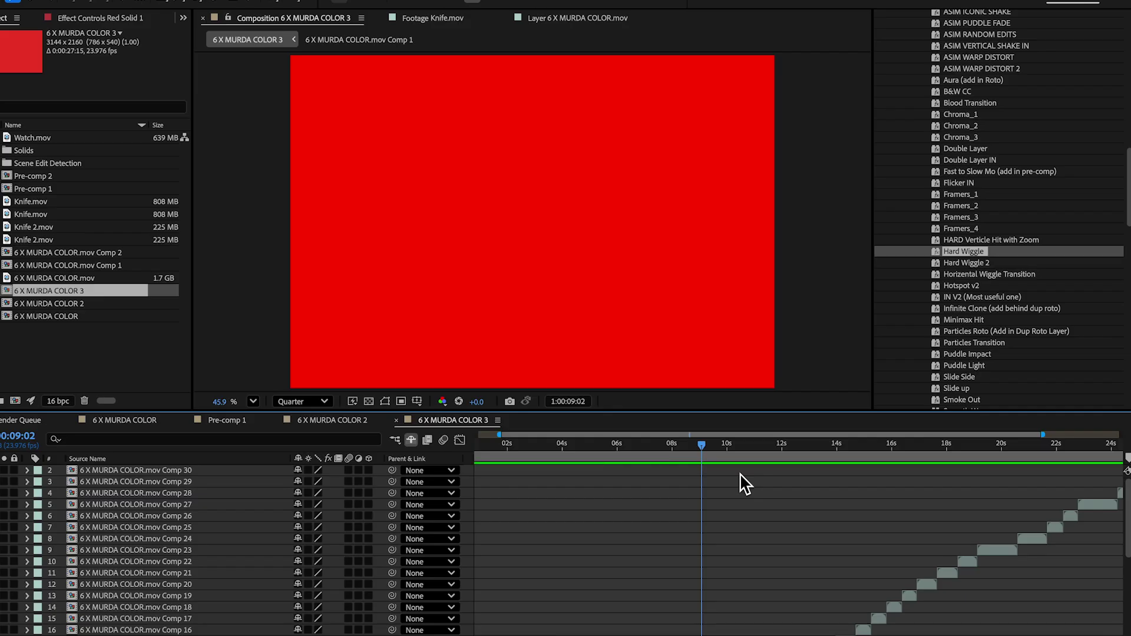
left_click(702, 449)
key("space")
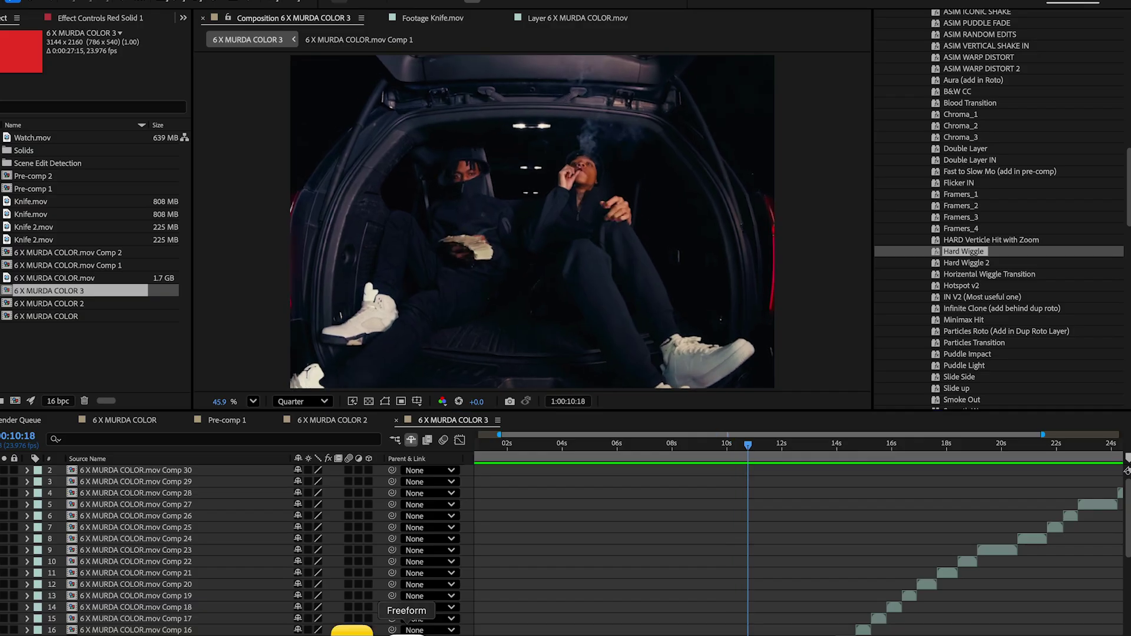
Switch to Freeform and review the Stop Re-watching note about adding a solid above finished clips.
left_click(412, 629)
scroll(446, 356, "down", 3)
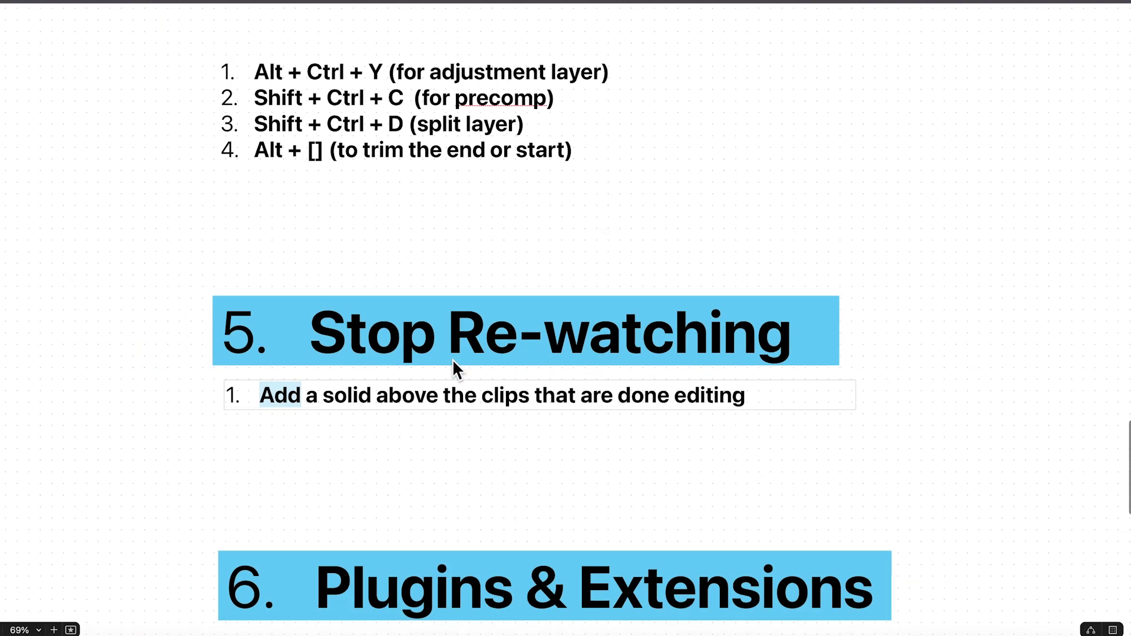
left_click(481, 440)
scroll(482, 440, "up", 3)
scroll(564, 336, "up", 2)
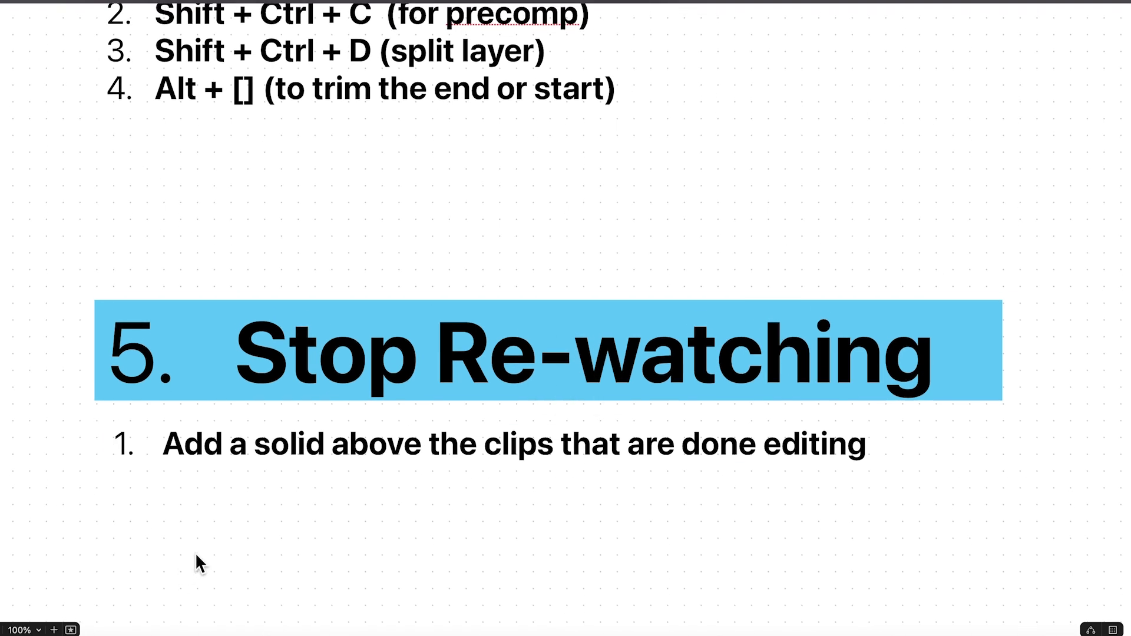
scroll(195, 552, "down", 2)
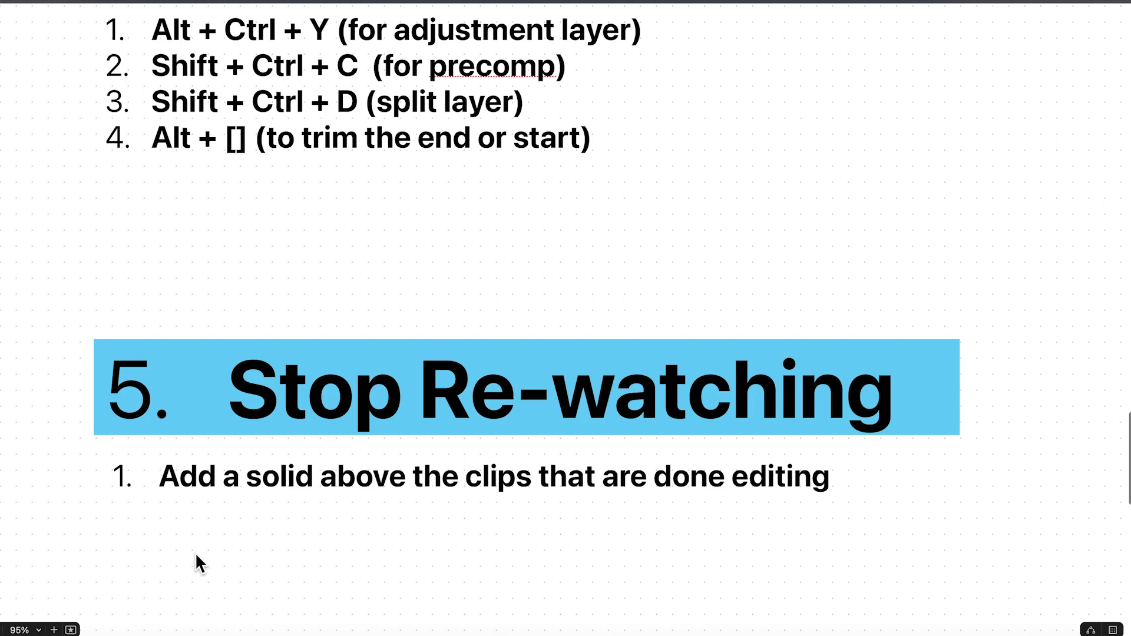
scroll(200, 563, "down", 2)
Go to the Plugins & Extensions section and highlight its list, ending with the FX CONSOLE (FREE) entry.
scroll(196, 555, "down", 10)
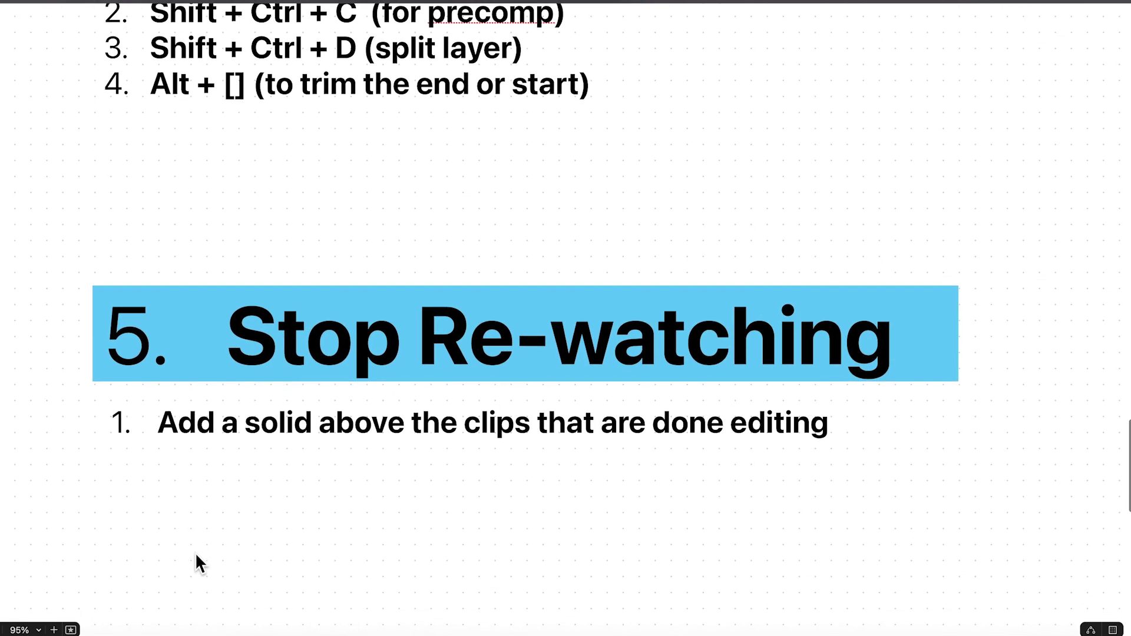
scroll(196, 552, "down", 2)
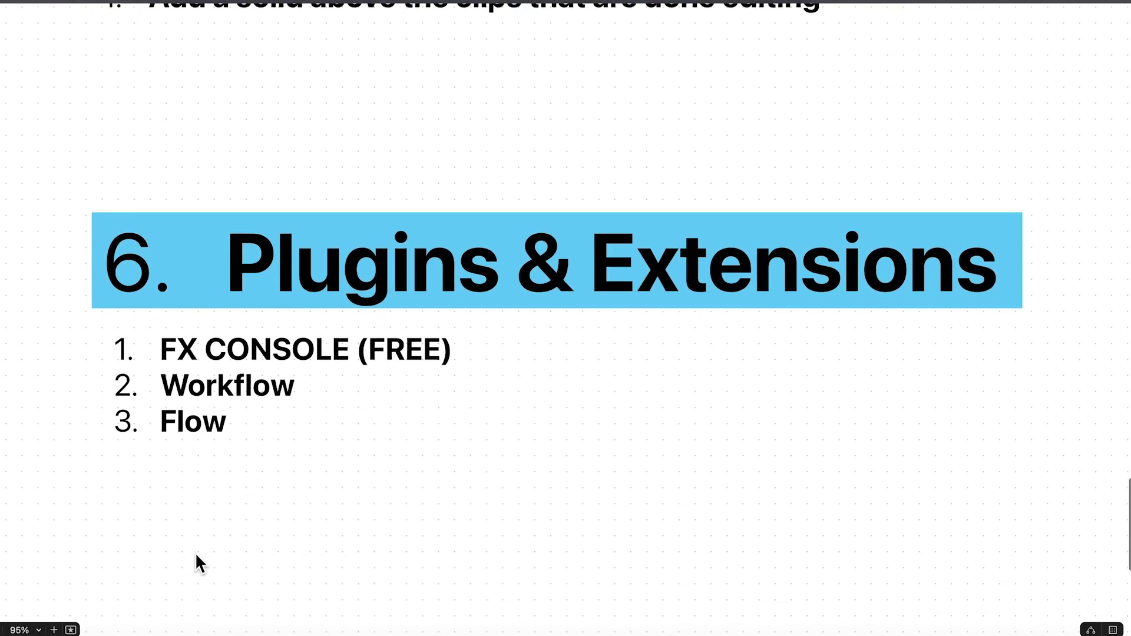
scroll(232, 511, "up", 1)
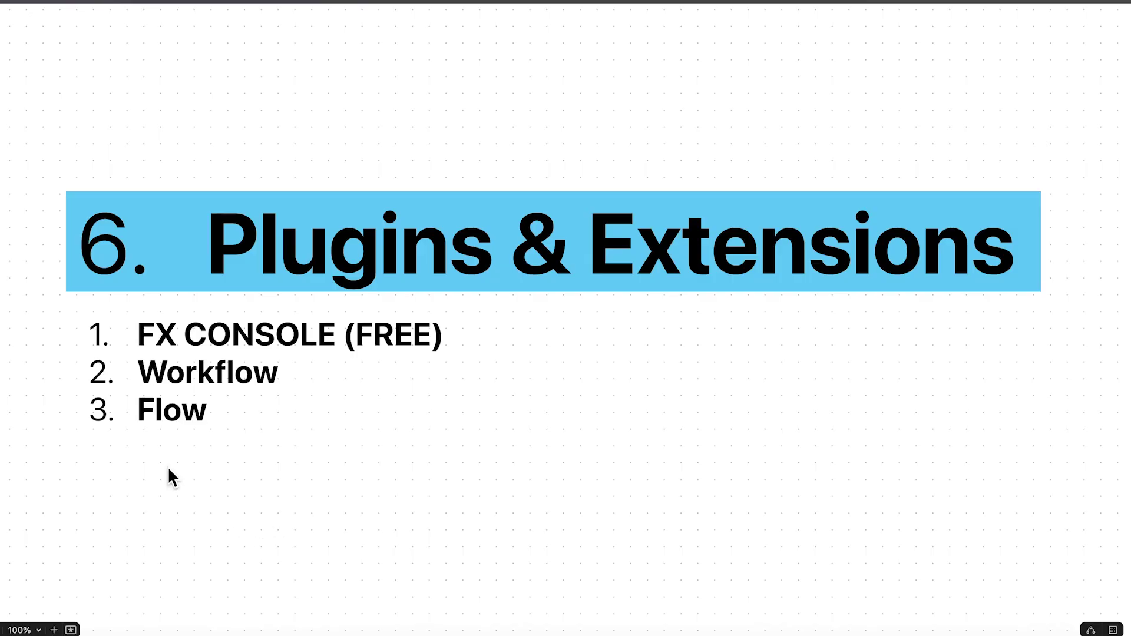
left_click(171, 345)
double_click(167, 368)
left_click_drag(136, 323, 225, 410)
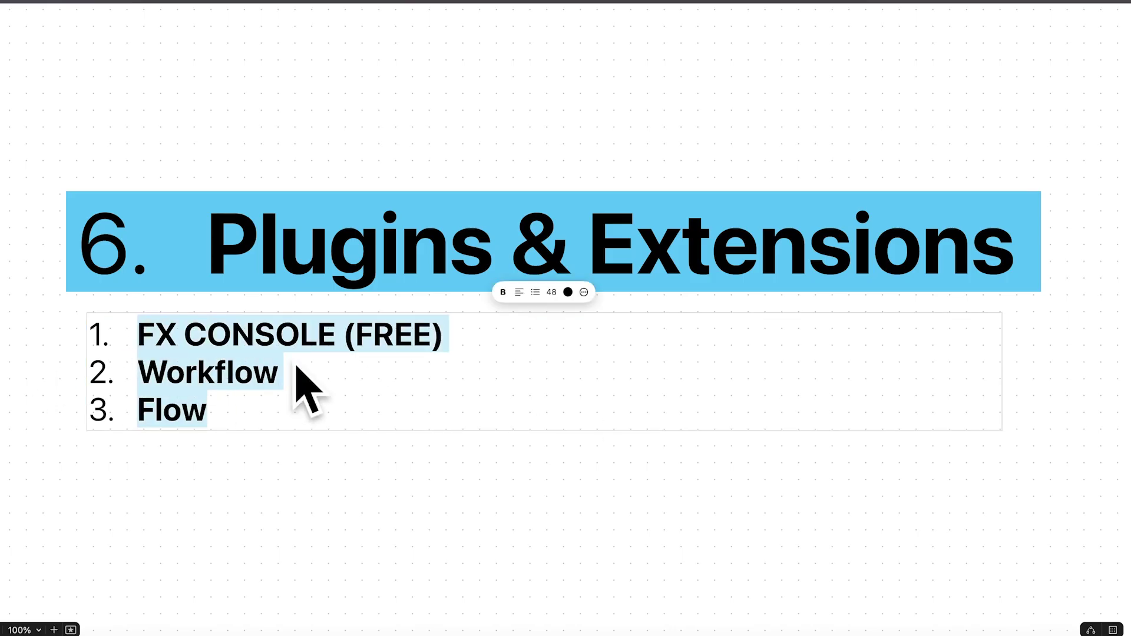
scroll(192, 365, "up", 1)
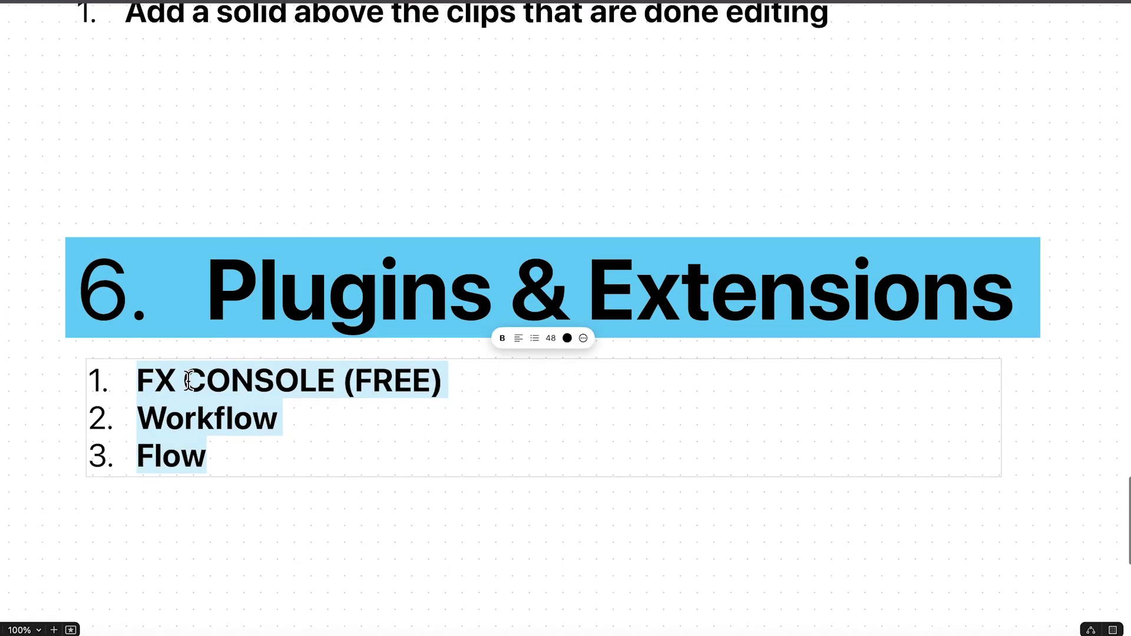
triple_click(188, 380)
Switch to After Effects, move the current time to 1:00:14:07, and select the Comp 15 layer.
left_click(446, 631)
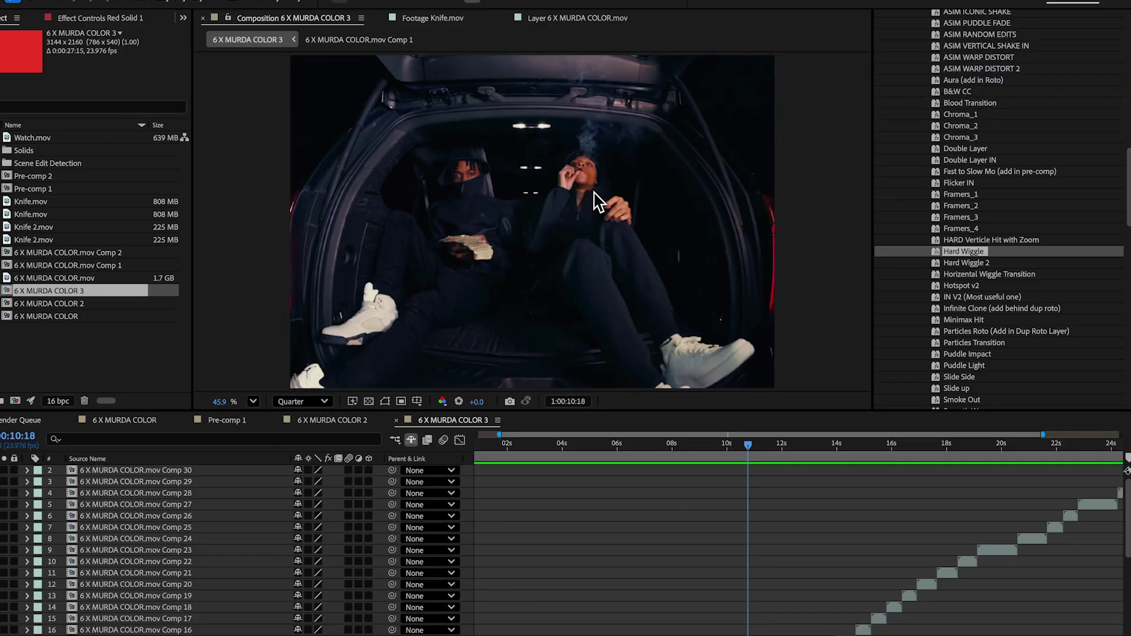
key("super+space")
key("Escape")
key("ctrl+space")
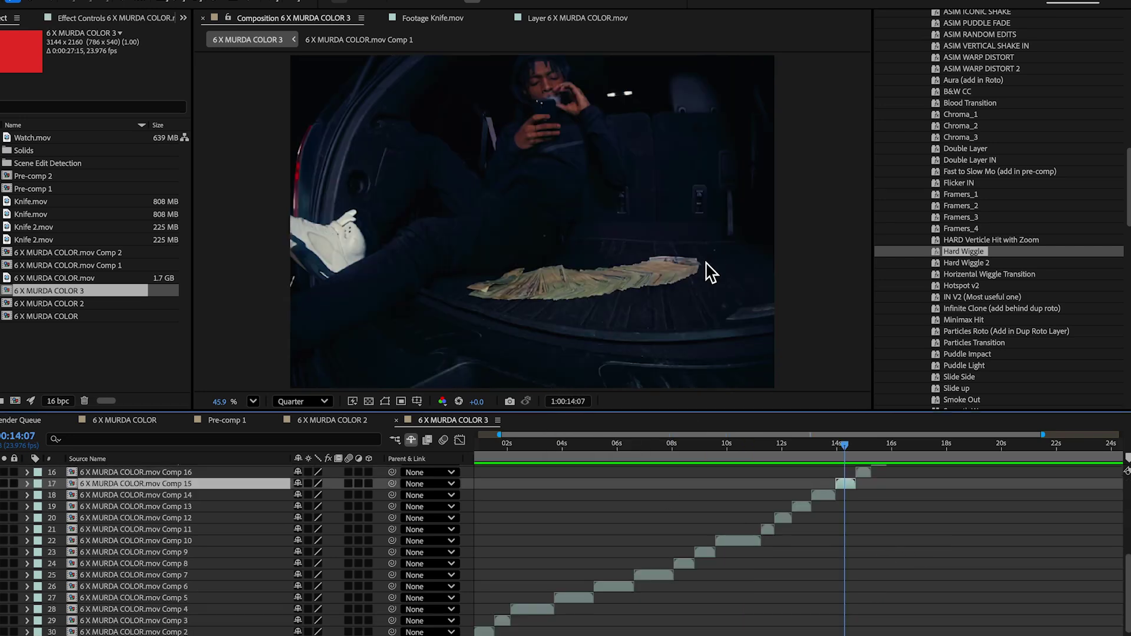
Search FX Console for "flicker", apply S_Flicker to the Comp 15 layer, and undo it.
key("ctrl+space")
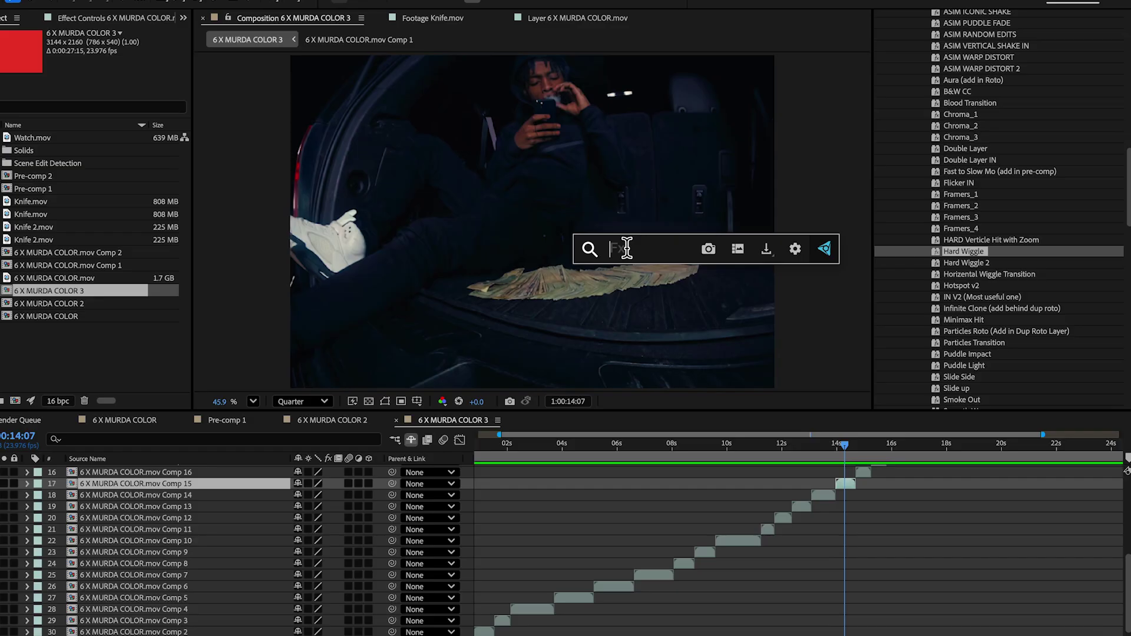
type("flicker")
key("Return")
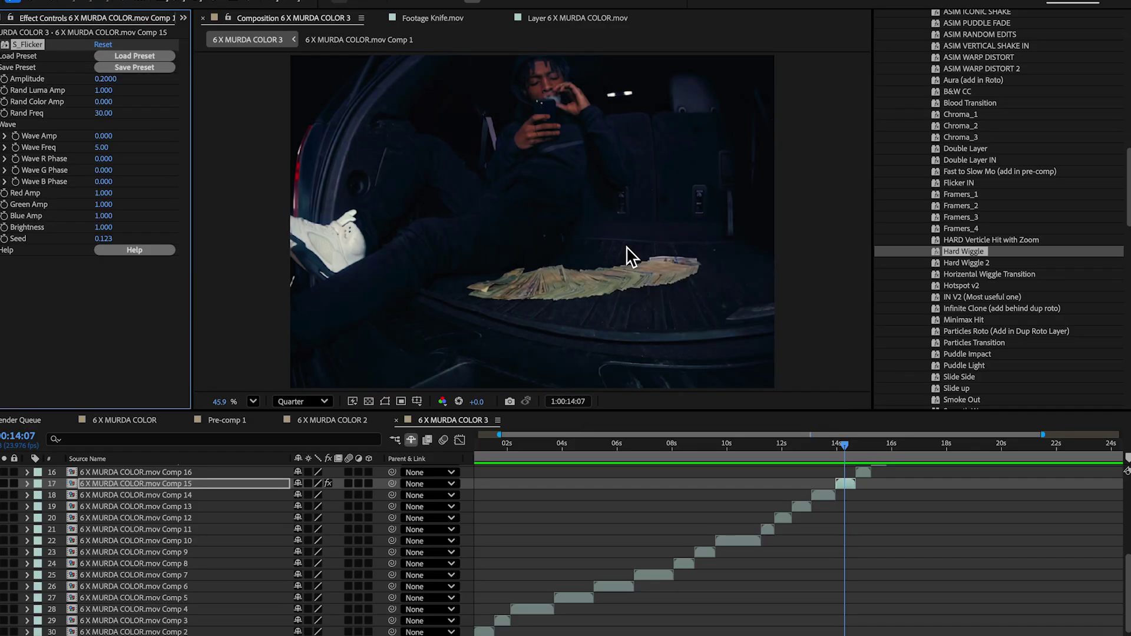
key("ctrl+z")
Browse the Effects & Presets categories and search them for "flicker".
scroll(1013, 146, "up", 10)
left_click(881, 118)
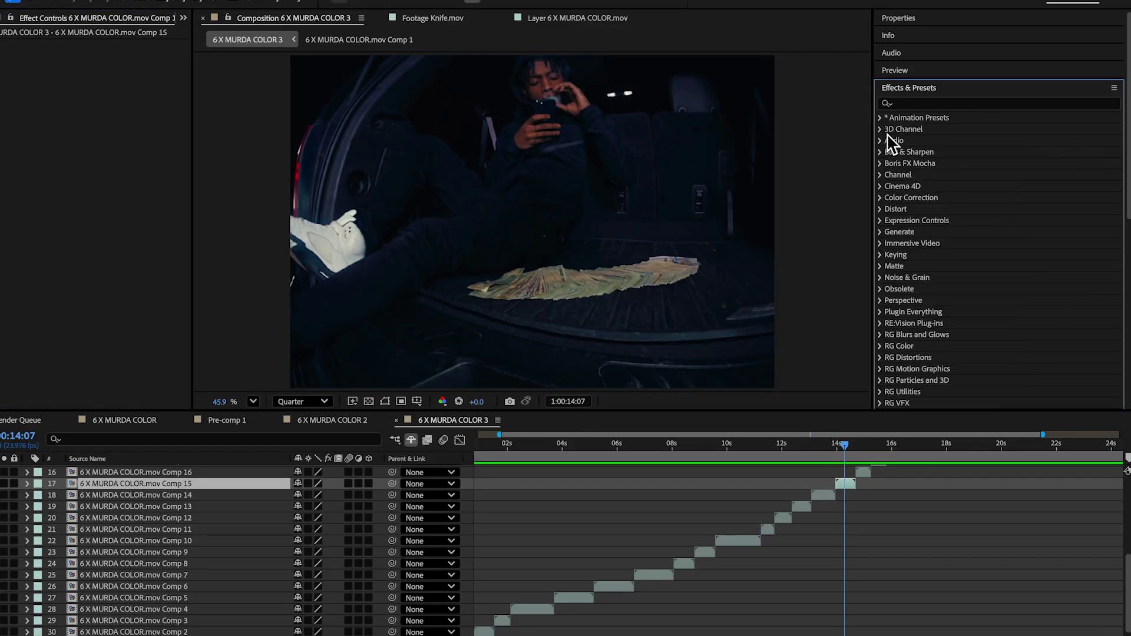
scroll(922, 238, "down", 5)
scroll(917, 224, "up", 5)
left_click(919, 103)
type("flicker")
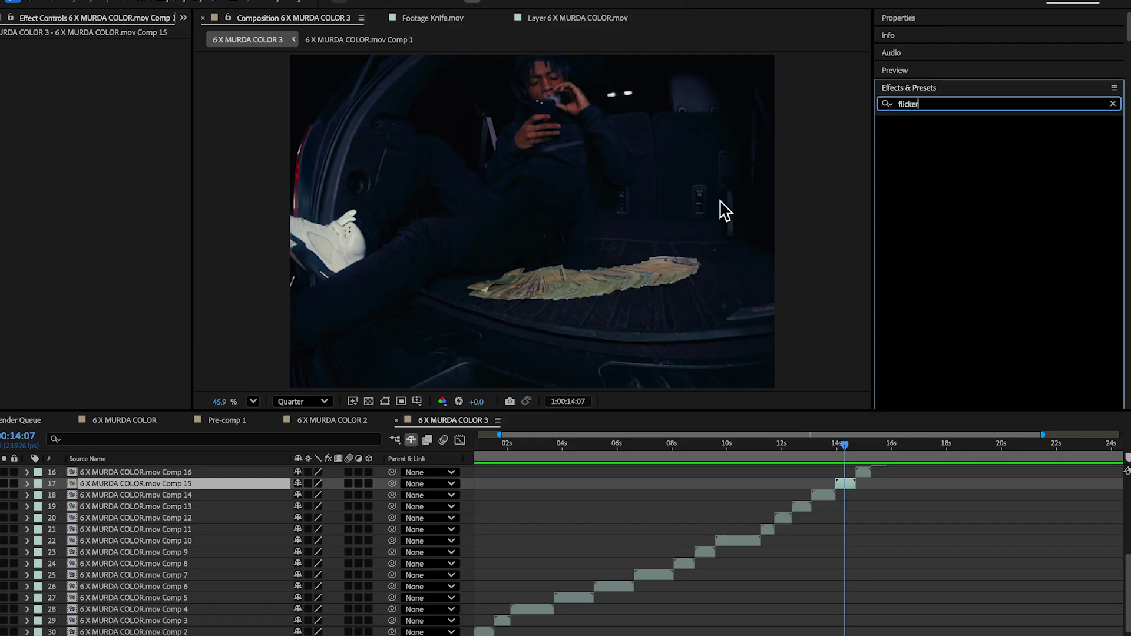
Reapply S_Flicker to the selected Comp 15 layer through an FX Console search for "flicker", and undo the effect.
left_click(854, 481)
key("ctrl+space")
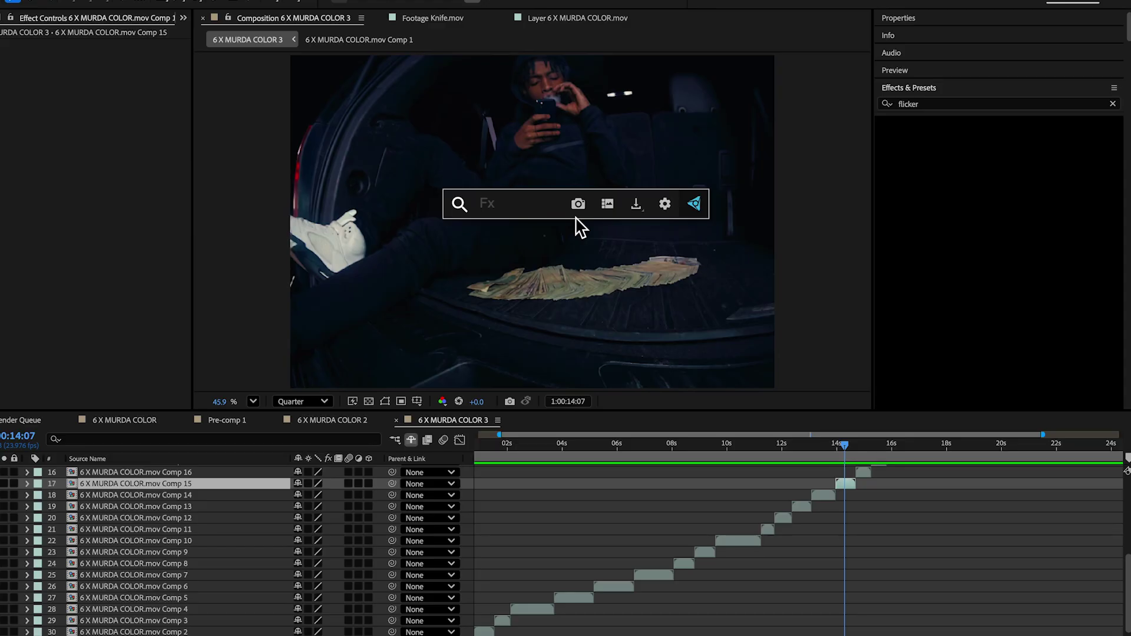
type("flicker")
key("Return")
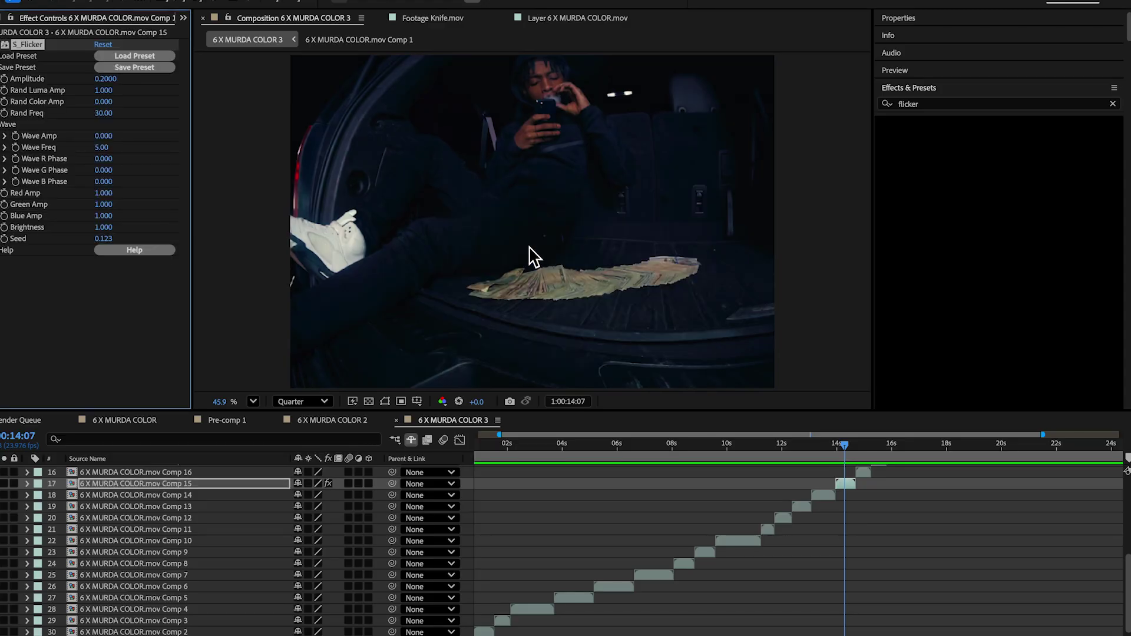
key("super+z")
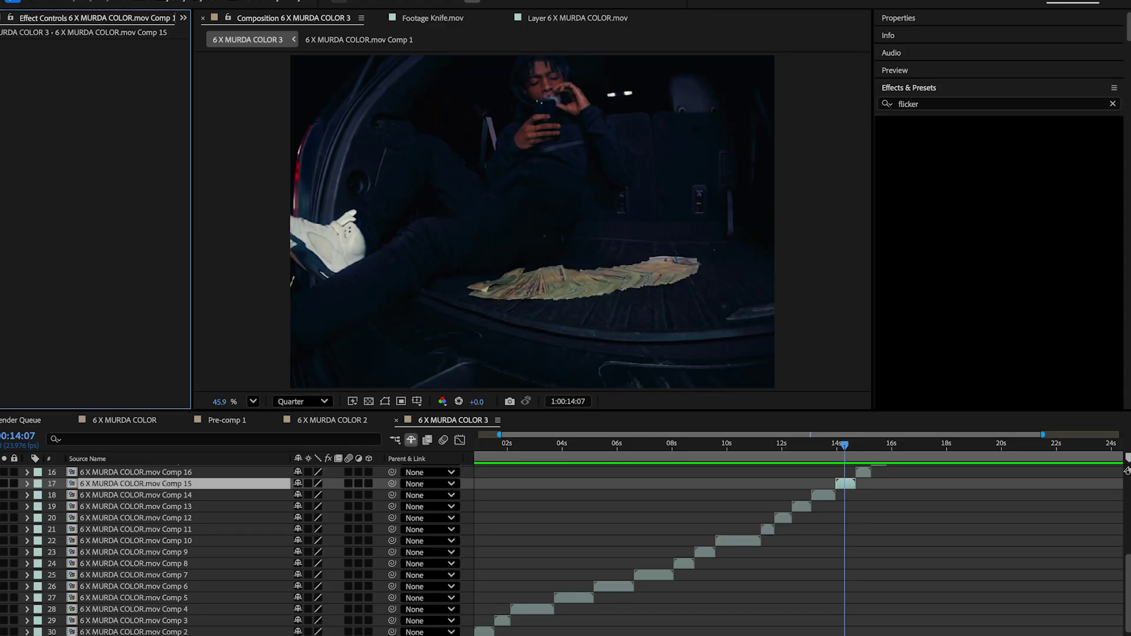
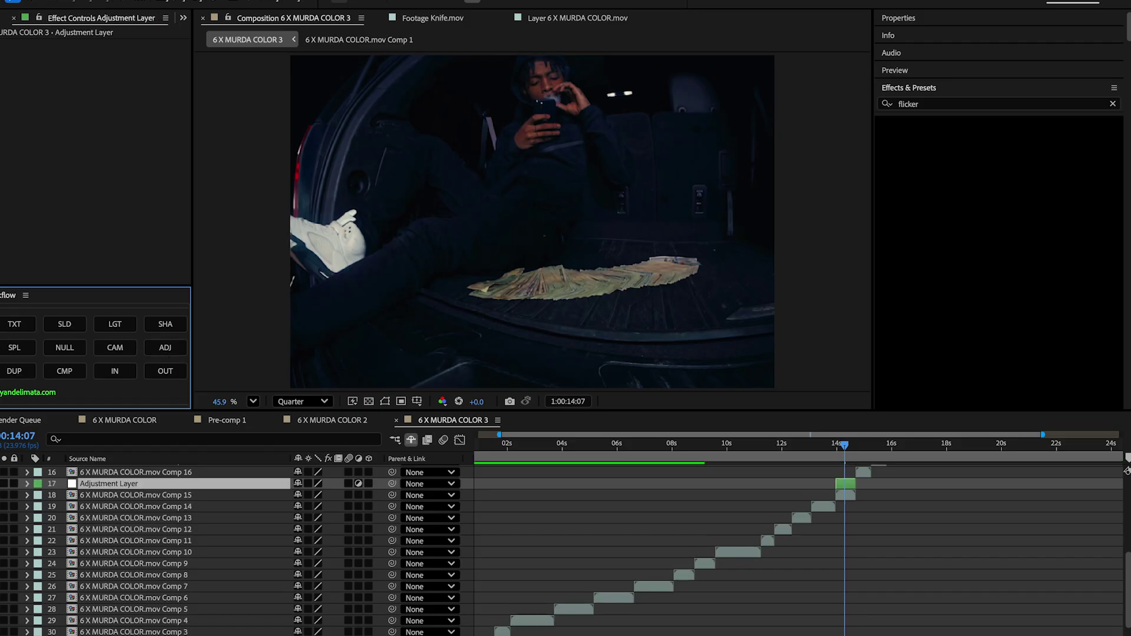
Undo the adjustment layer added above the Comp 15 layer.
key("super+z")
scroll(873, 514, "right", 2)
scroll(873, 514, "up", 3)
key("minus")
key("minus")
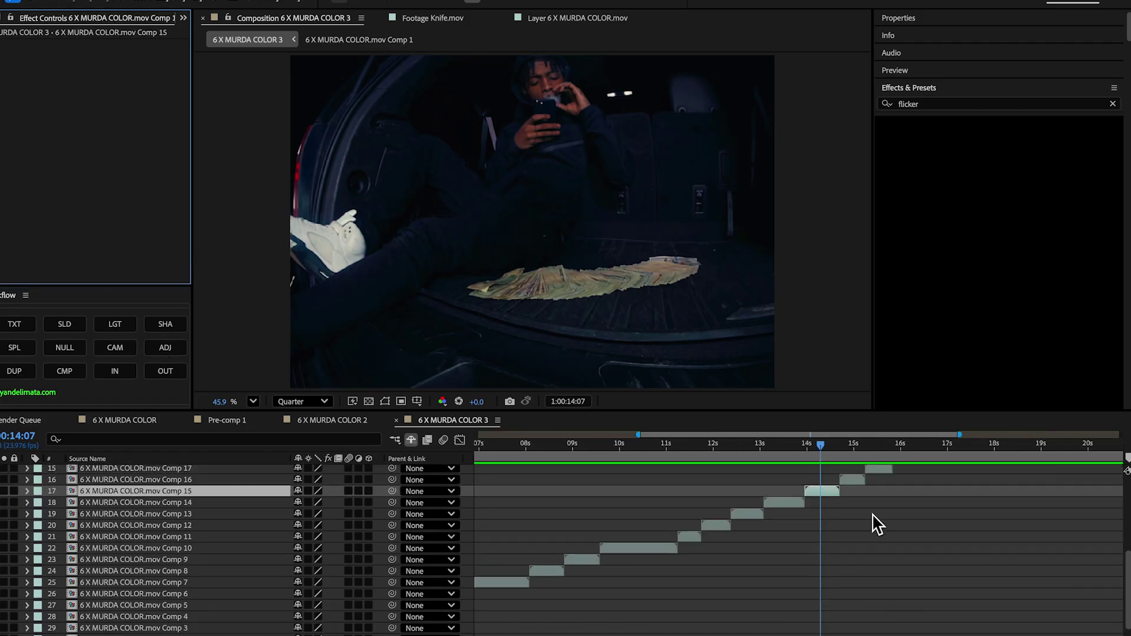
Trim the end of the Comp 15 layer at 1:00:14:07 with the Workflow extension, and undo the trim.
left_click(166, 373)
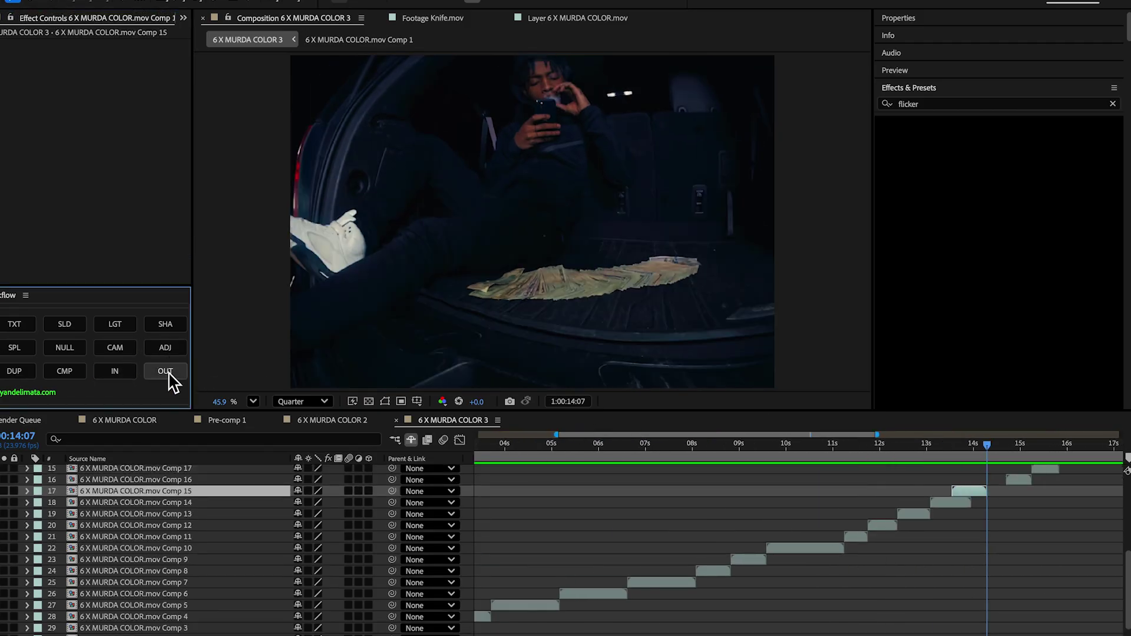
key("super+z")
scroll(975, 499, "right", 5)
scroll(976, 489, "up", 3)
scroll(975, 488, "up", 2)
scroll(974, 488, "right", 3)
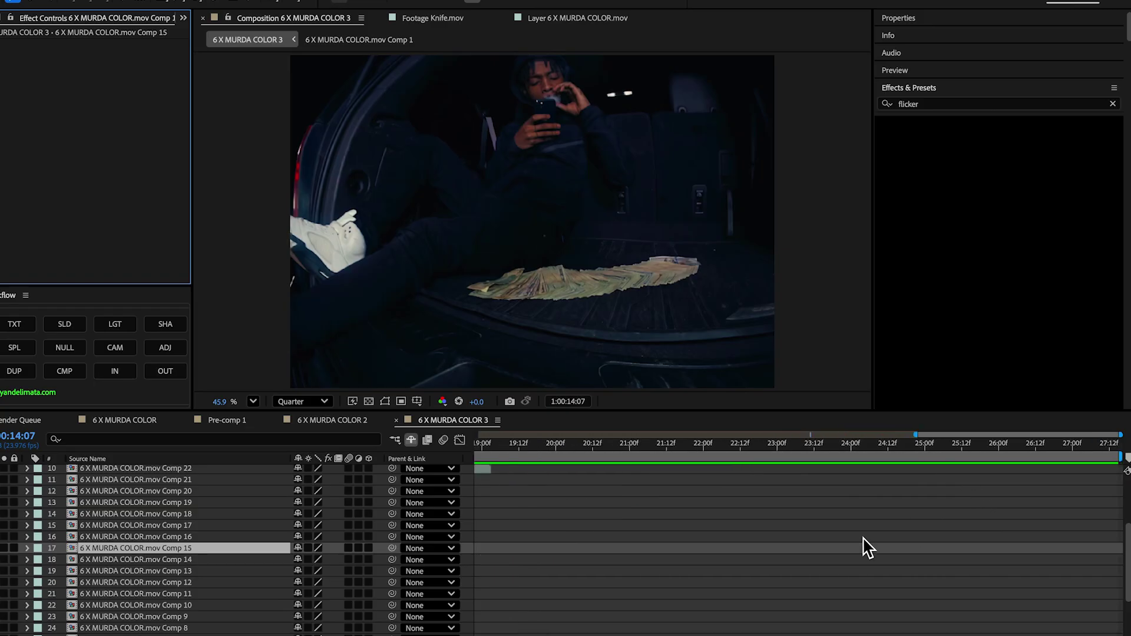
scroll(863, 541, "left", 8)
scroll(864, 540, "right", 4)
scroll(863, 540, "down", 1)
scroll(820, 472, "up", 2)
scroll(821, 472, "up", 3)
scroll(820, 472, "right", 1)
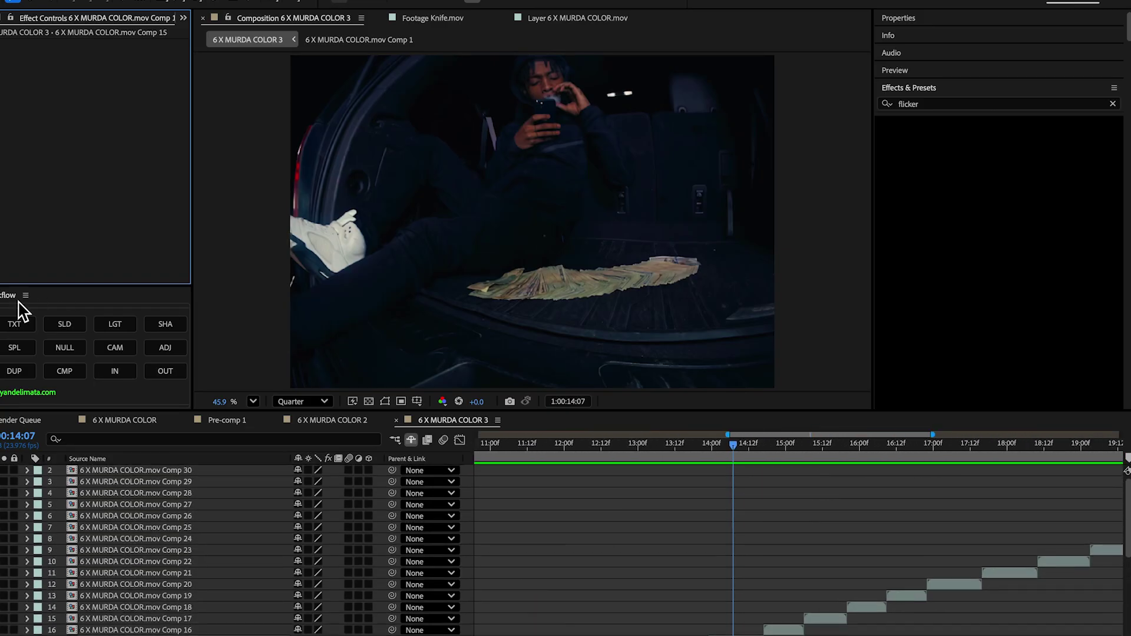
key("minus")
key("minus")
scroll(781, 568, "down", 2)
scroll(781, 567, "right", 1)
scroll(801, 568, "down", 3)
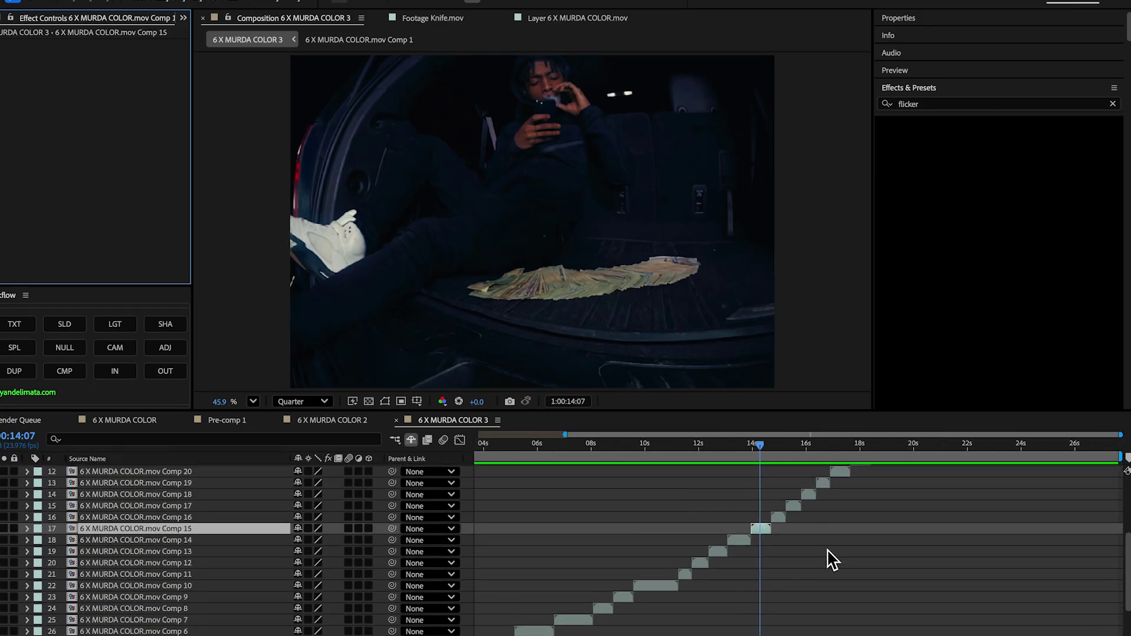
Precompose the Comp 15 through Comp 23 layers with the Workflow extension, preview the result, undo it and reselect Comp 15.
left_click(946, 472, "shift")
left_click(760, 576)
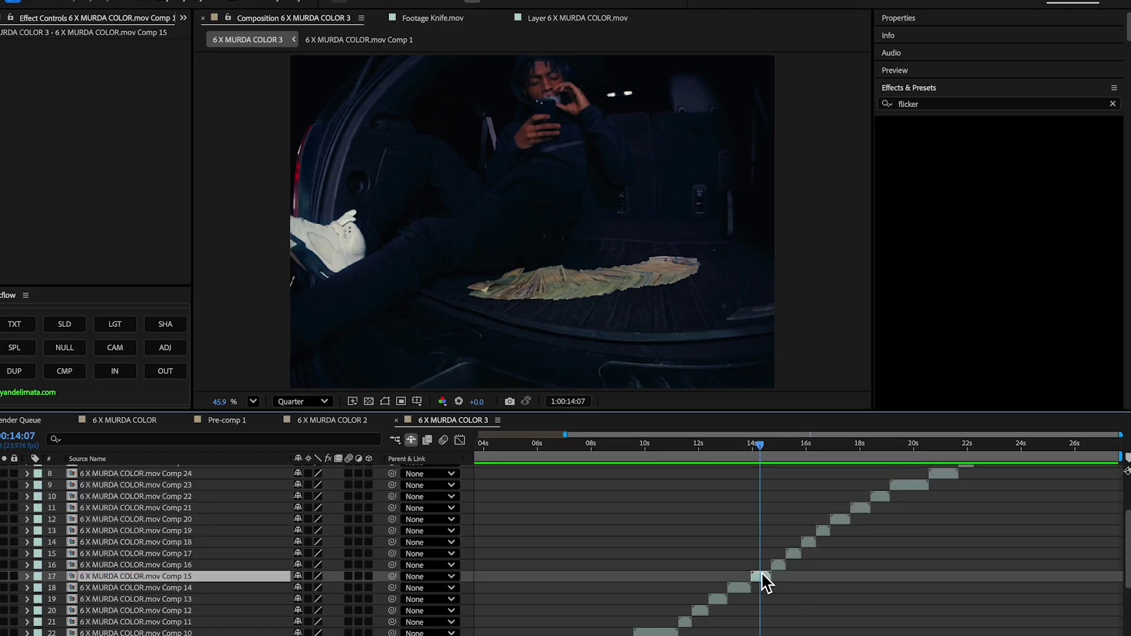
left_click(909, 485, "shift")
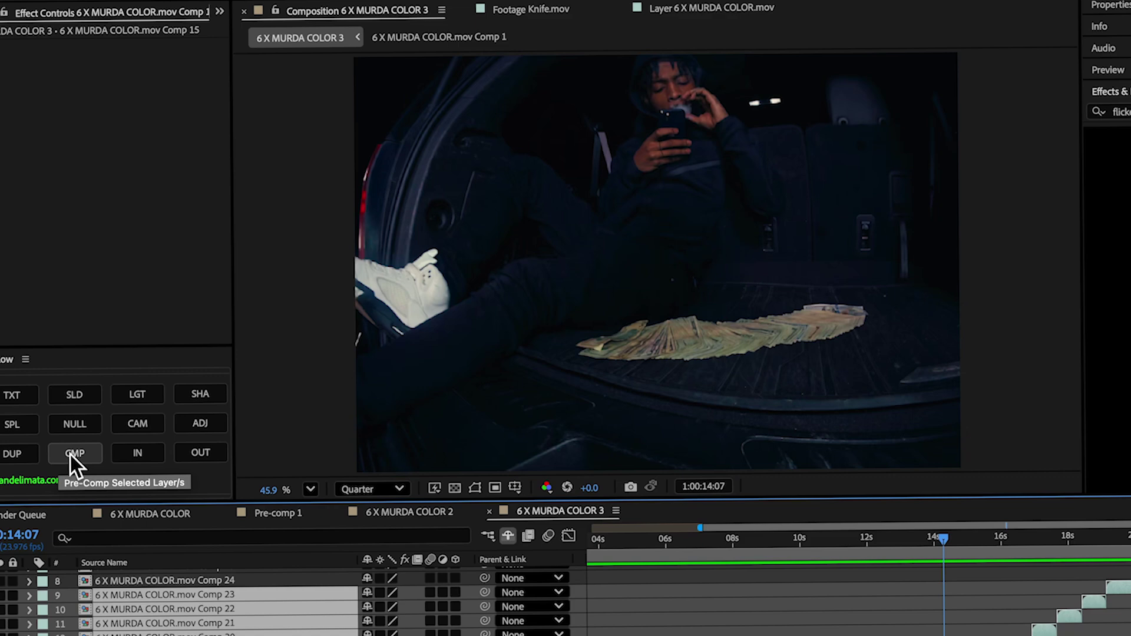
left_click(70, 455)
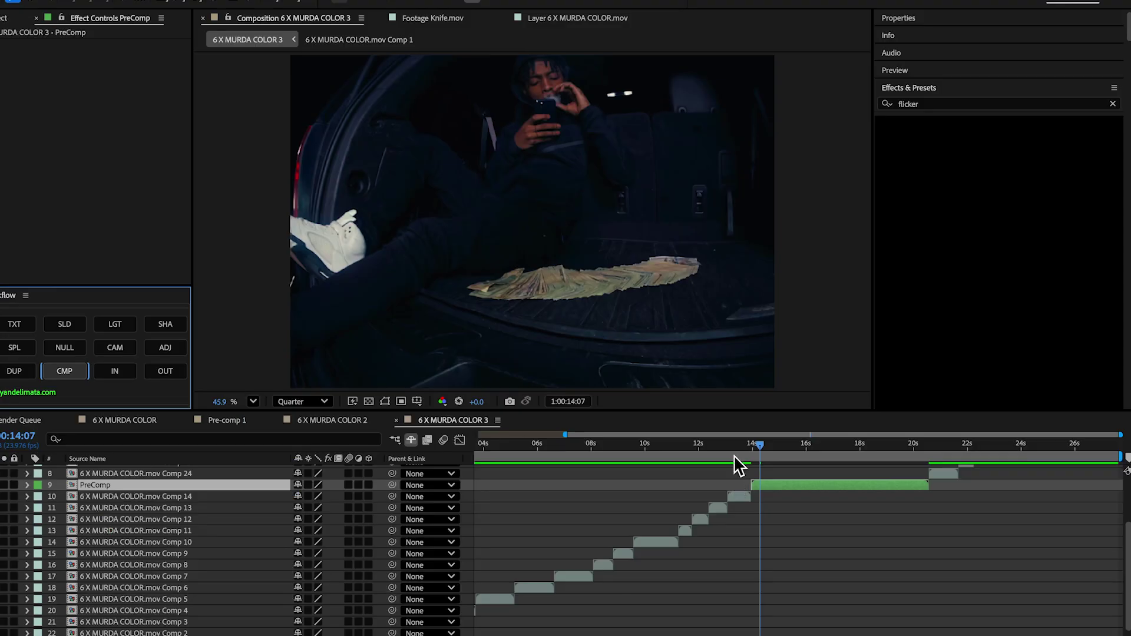
left_click(776, 444)
left_click_drag(775, 443, 772, 471)
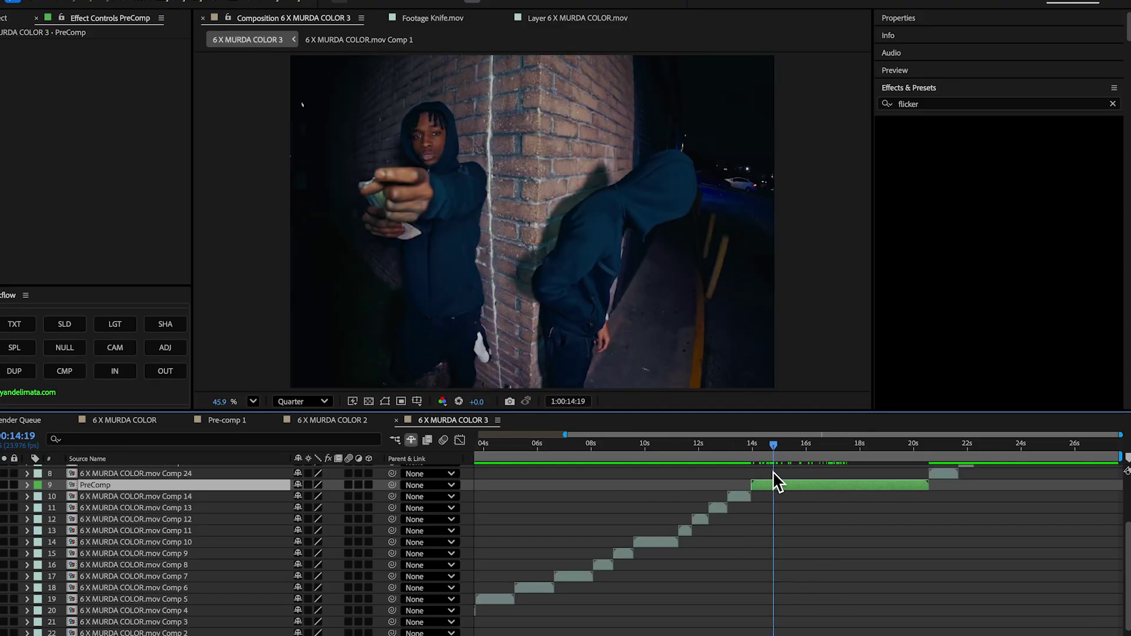
key("super+z")
left_click(750, 587)
left_click(760, 578)
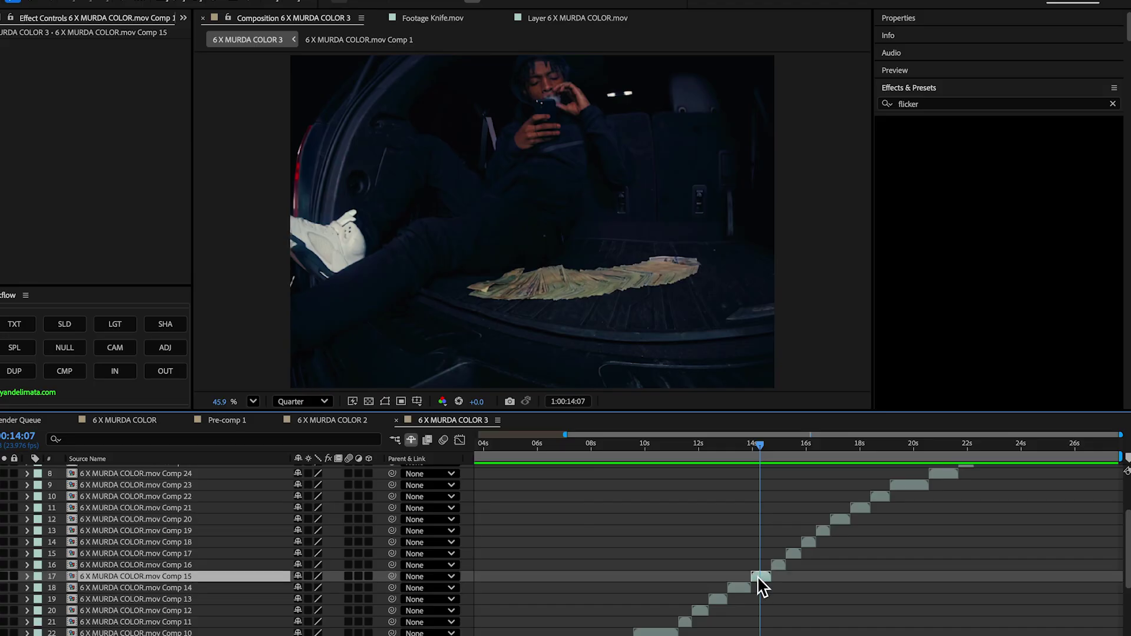
Try adding a text layer and a red FF0000 solid above the Comp 15 layer with the Workflow extension, undoing each.
left_click(27, 326)
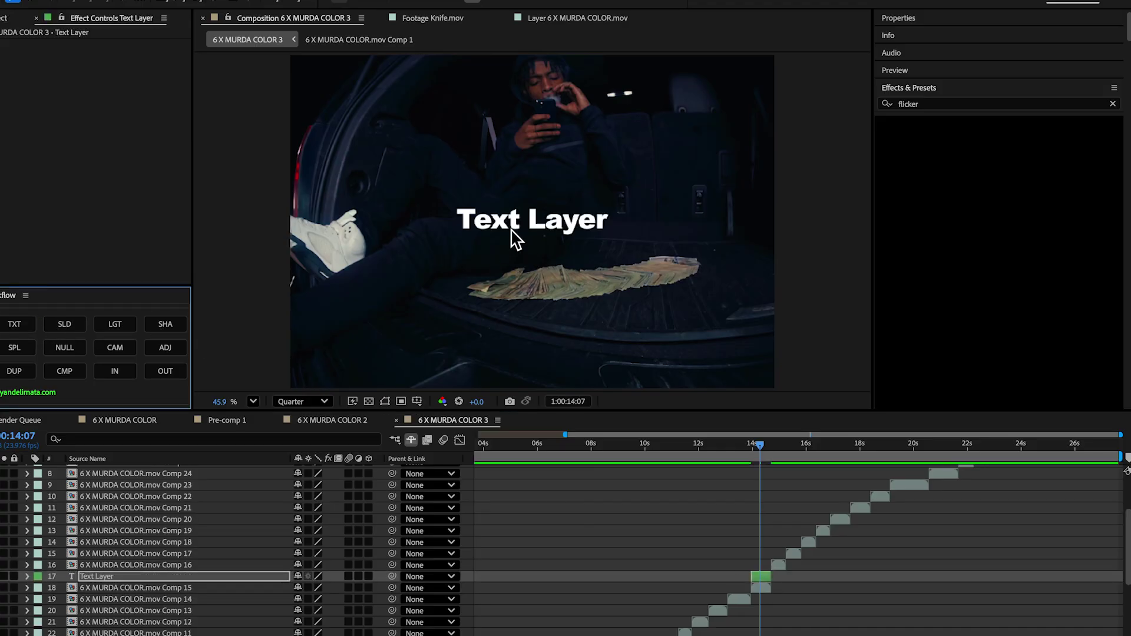
key("ctrl+z")
left_click(80, 327)
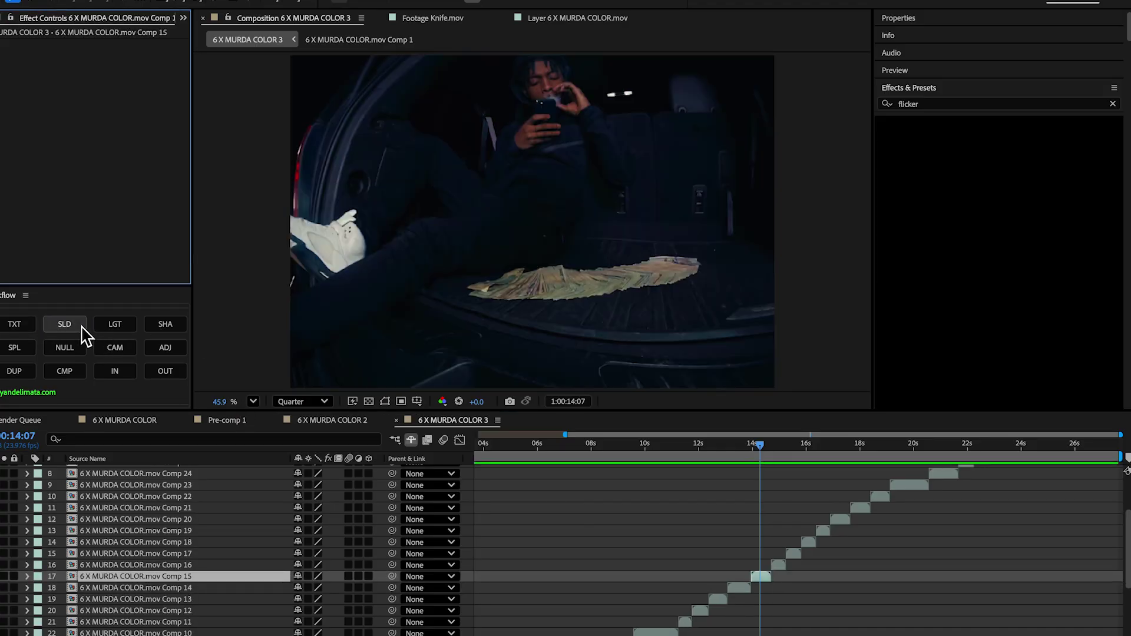
left_click_drag(516, 327, 651, 124)
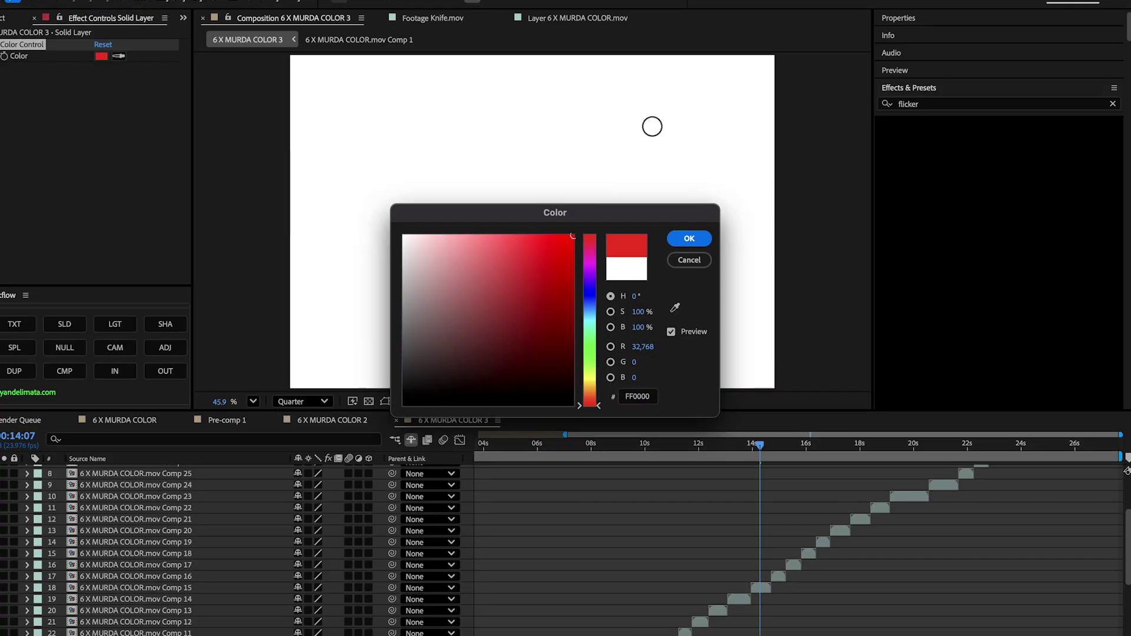
left_click(689, 238)
key("ctrl+z")
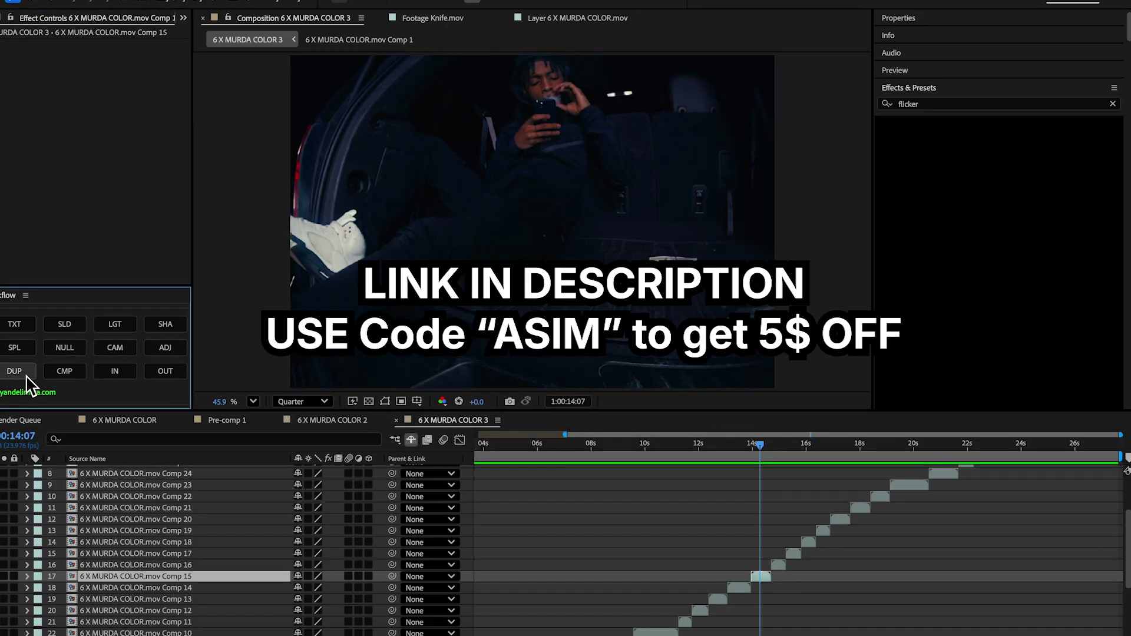
Undock the Workflow extension into a floating window, resize it and place it over the composition viewer.
left_click(109, 372)
left_click(26, 295)
left_click(57, 323)
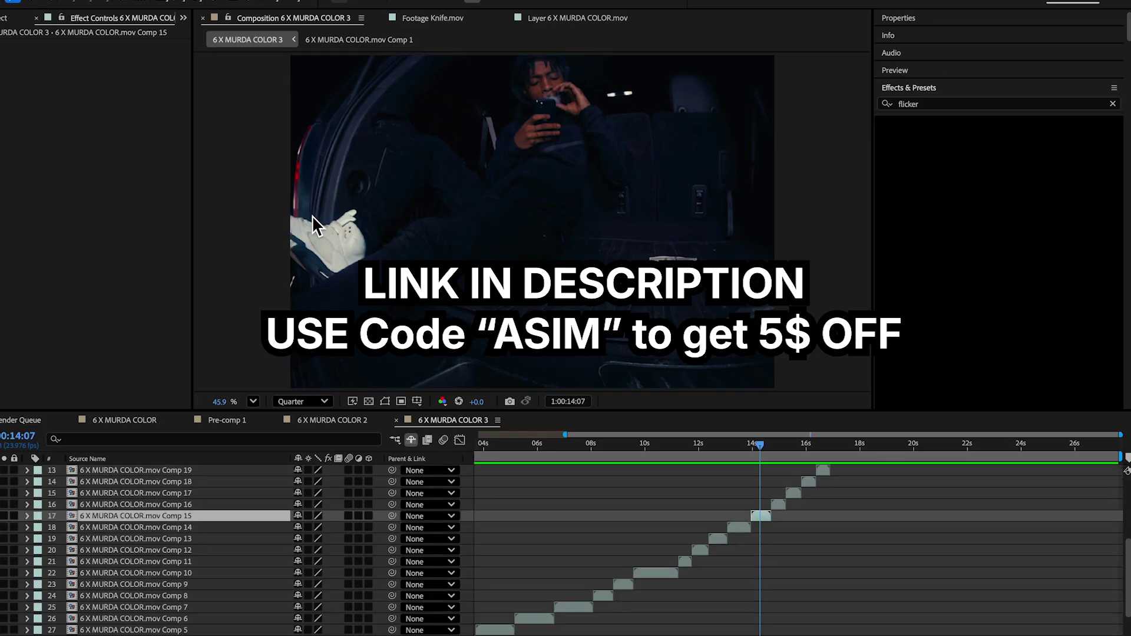
left_click_drag(132, 285, 486, 291)
left_click_drag(567, 354, 653, 362)
left_click_drag(650, 409, 601, 446)
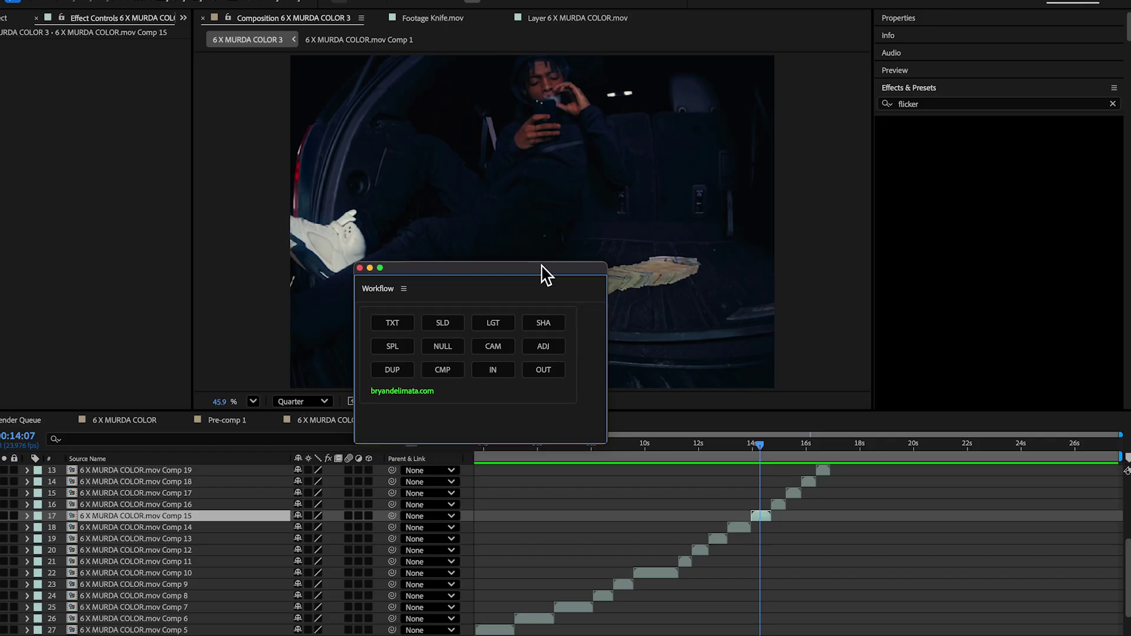
left_click_drag(543, 274, 569, 274)
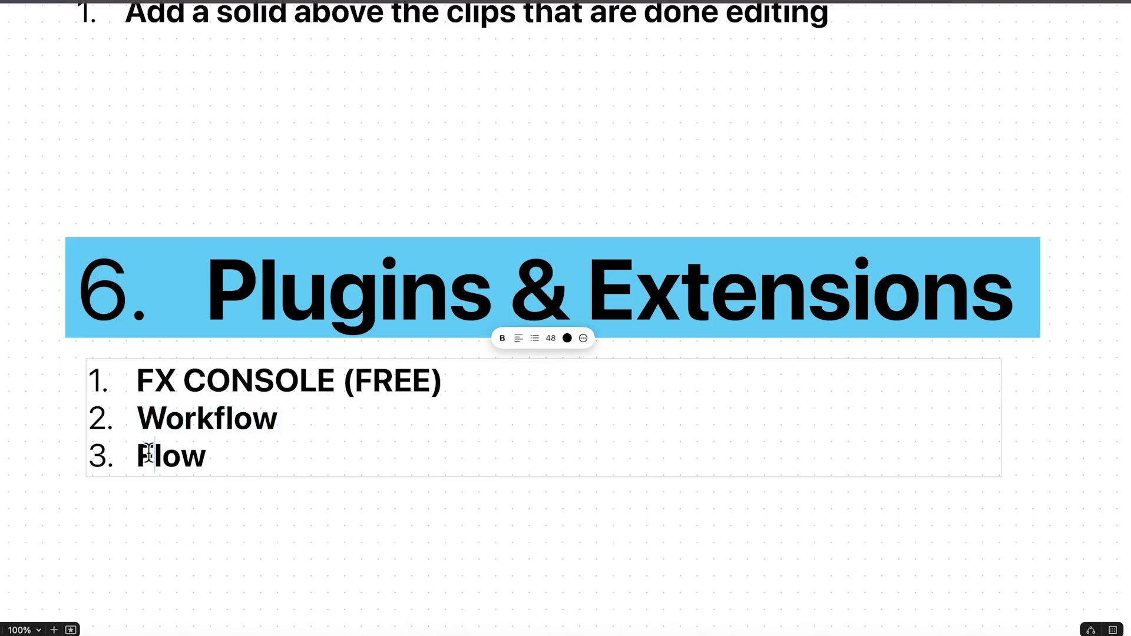
Highlight "Flow" in the tips board, switch back to After Effects and arrange the floating Workflow and Flow windows around the viewer.
left_click_drag(144, 455, 289, 503)
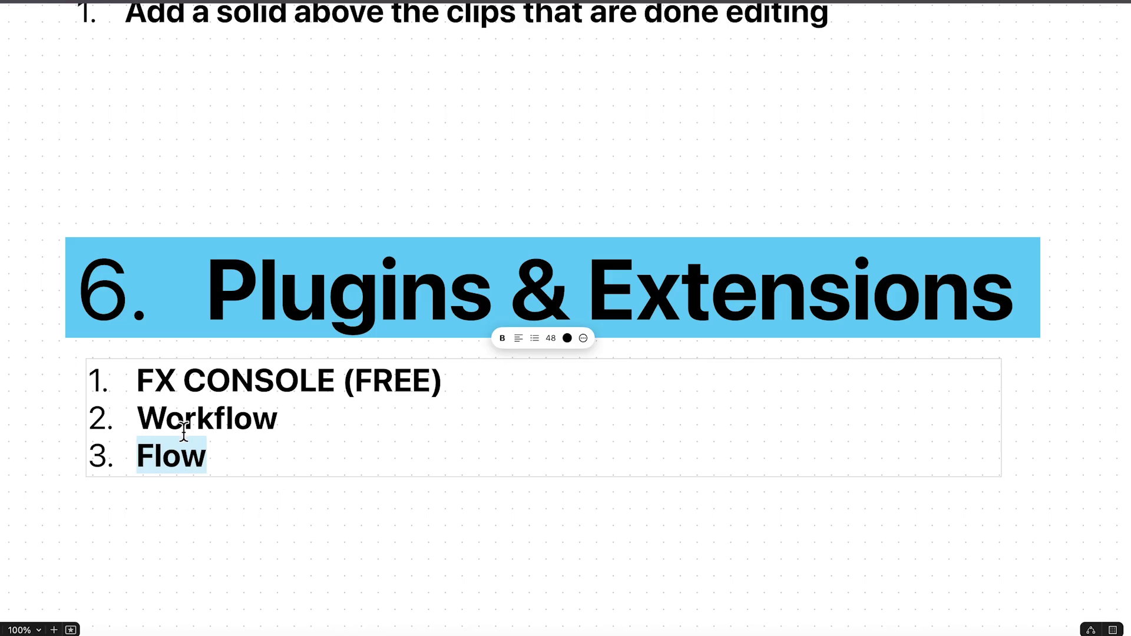
left_click(437, 628)
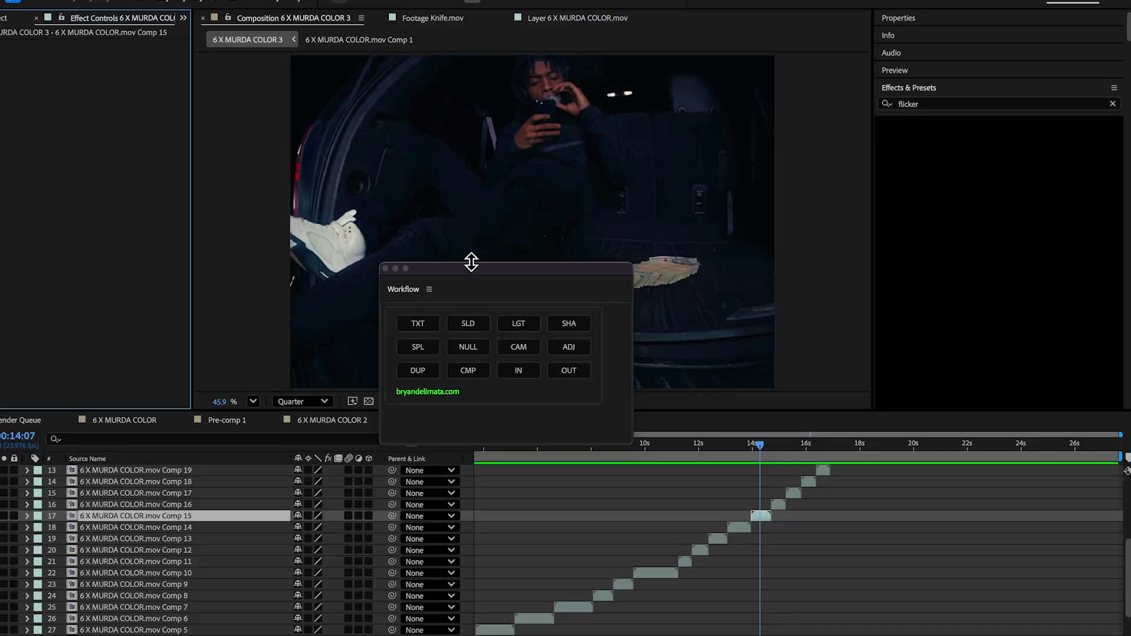
left_click_drag(471, 262, 204, 197)
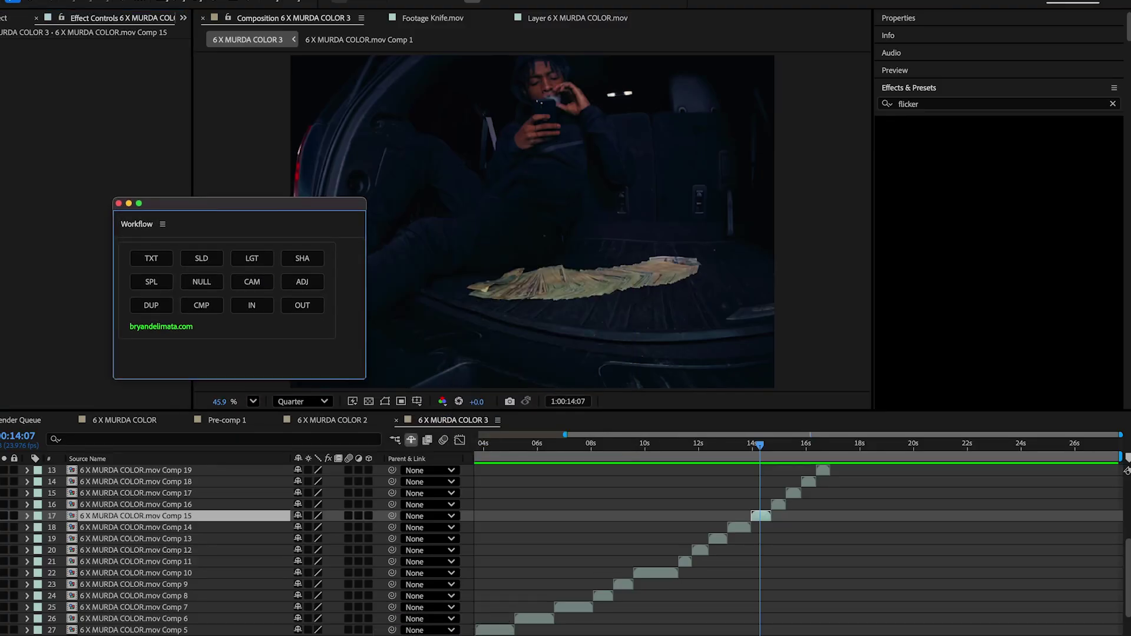
left_click_drag(760, 105, 818, 34)
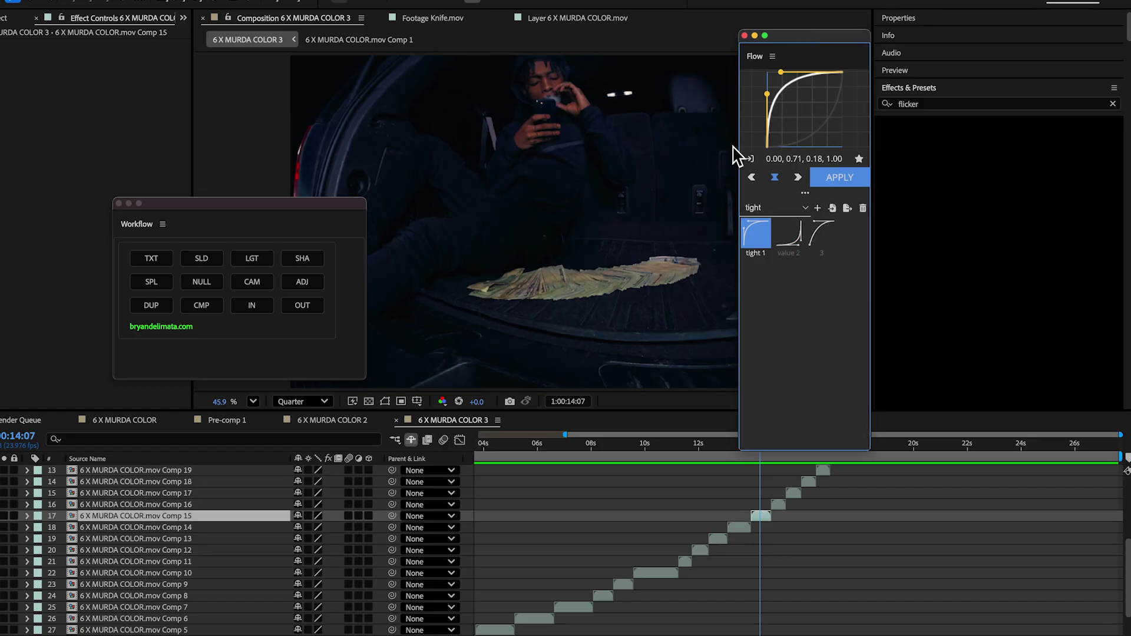
Load the value 2 and 3 curves from Flow's tight library, and switch to the default preset library.
left_click(789, 234)
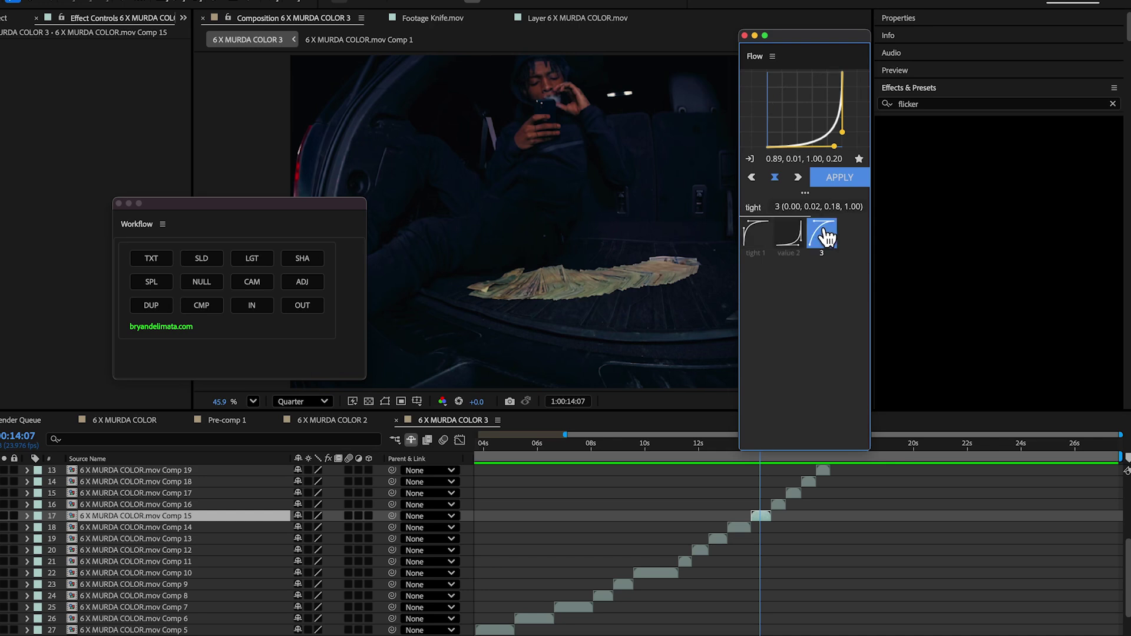
left_click(824, 235)
left_click(760, 208)
left_click(768, 222)
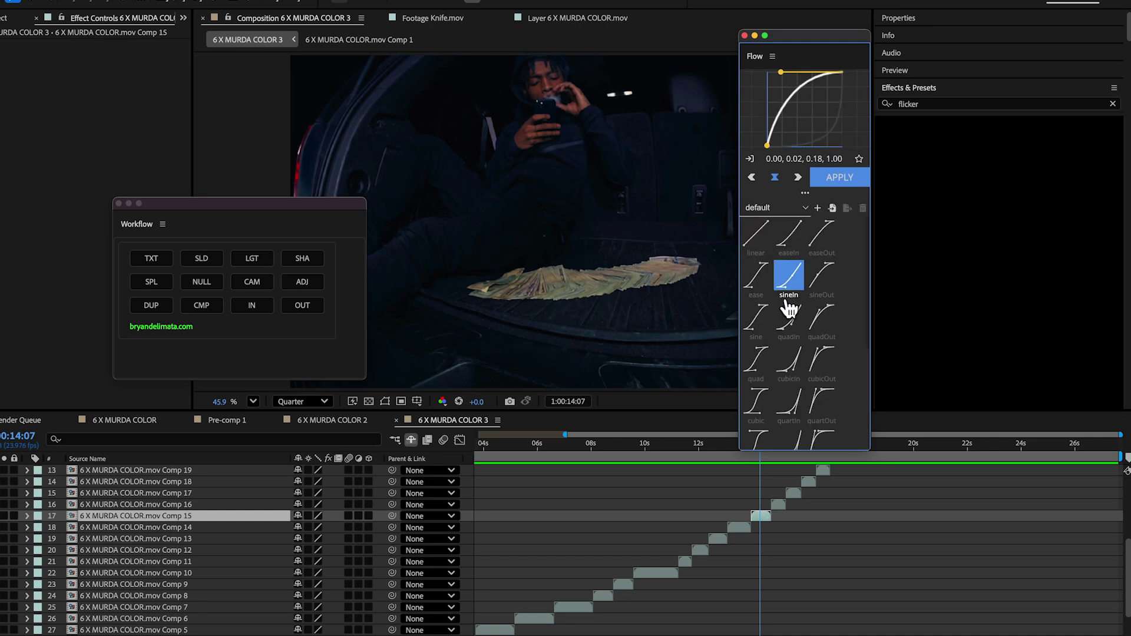
Try applying the quart curve from Flow's default library, and reshape the curve freehand by its lower handle.
scroll(787, 304, "down", 3)
left_click(789, 310)
left_click(756, 303)
left_click(756, 265)
left_click(839, 177)
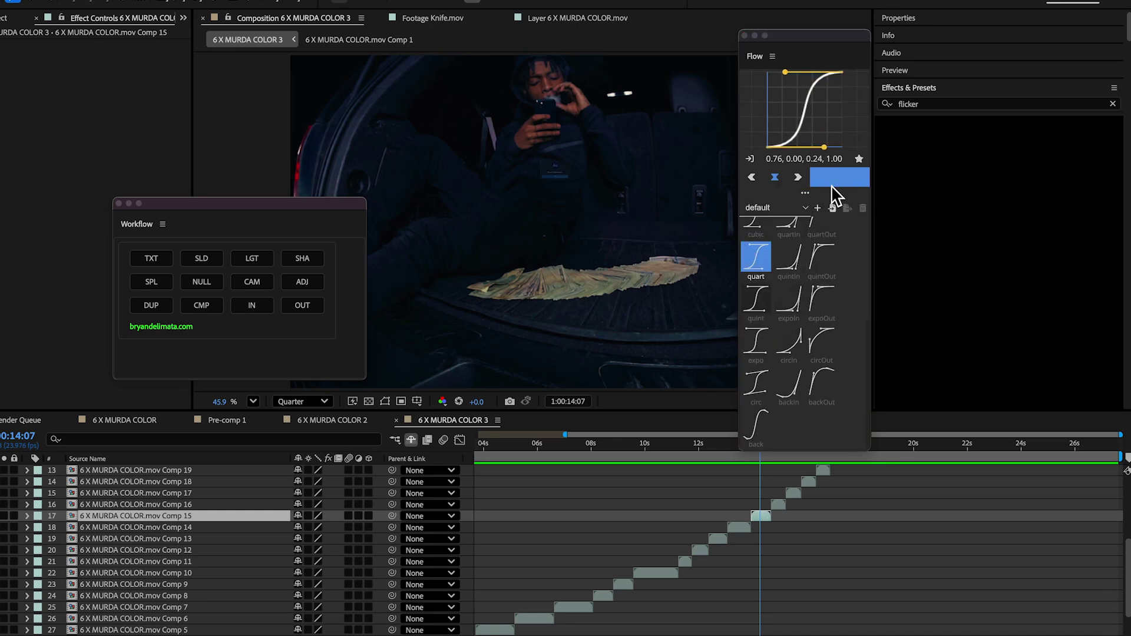
key("Return")
left_click_drag(822, 148, 803, 98)
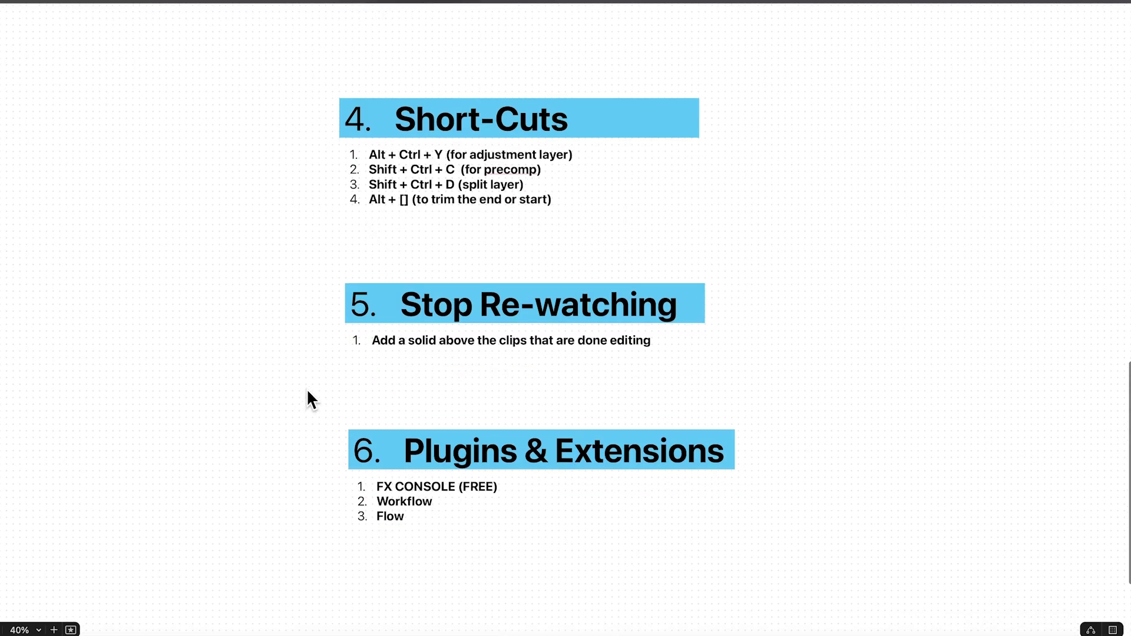
Switch to the tips board and review its six "How to Edit Fast" sections, from Consistent Effects to Plugins & Extensions.
scroll(308, 396, "down", 1)
scroll(309, 396, "up", 4)
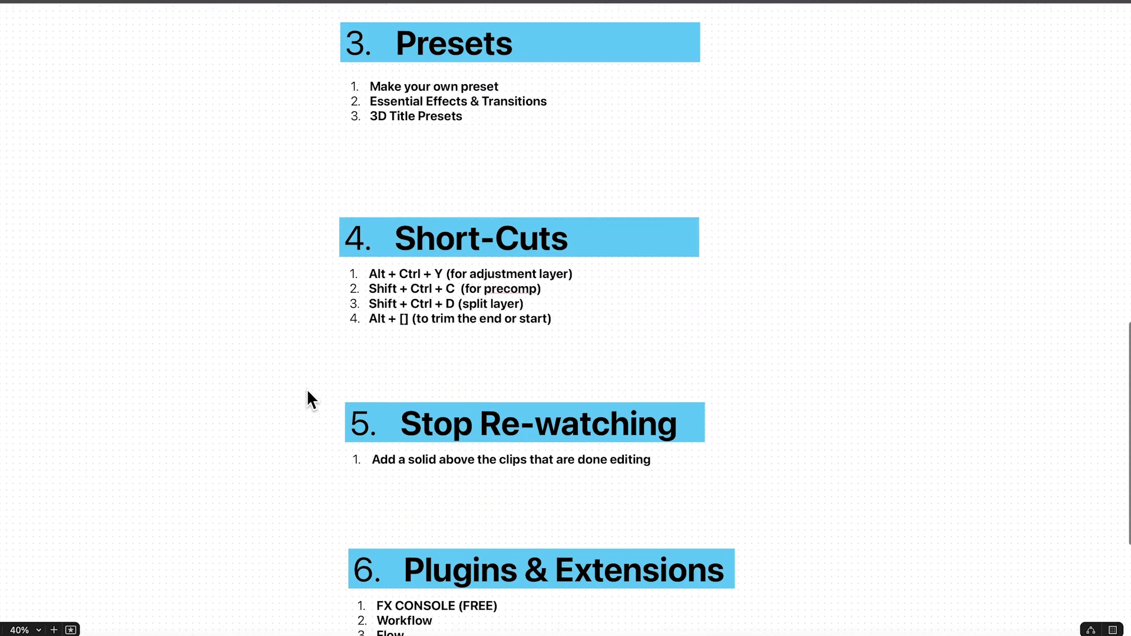
scroll(309, 396, "up", 5)
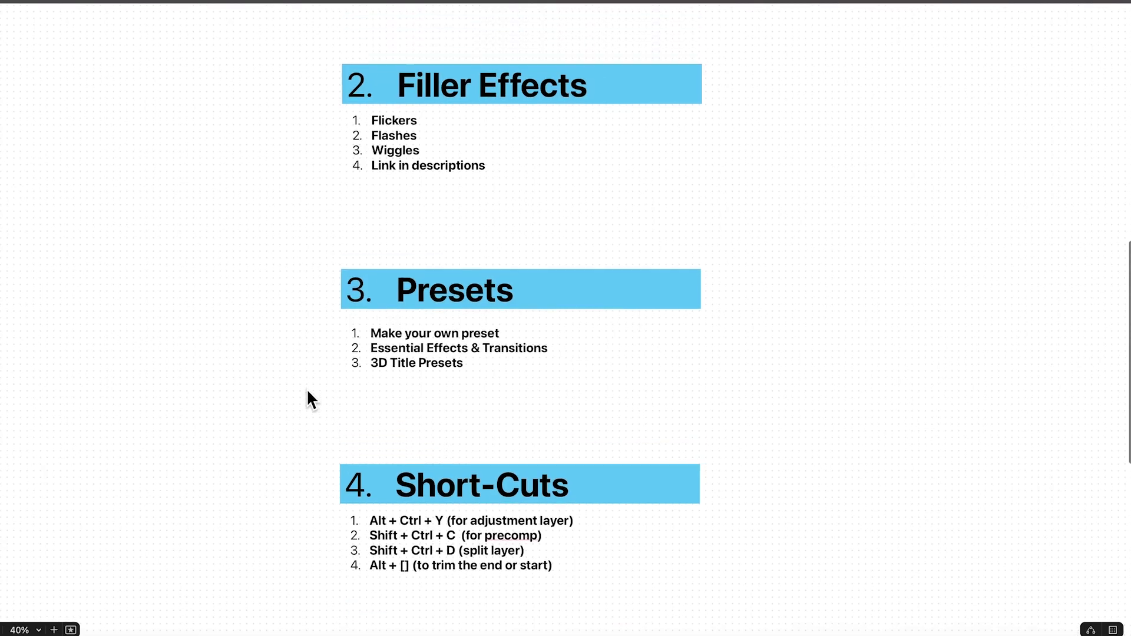
scroll(307, 399, "up", 8)
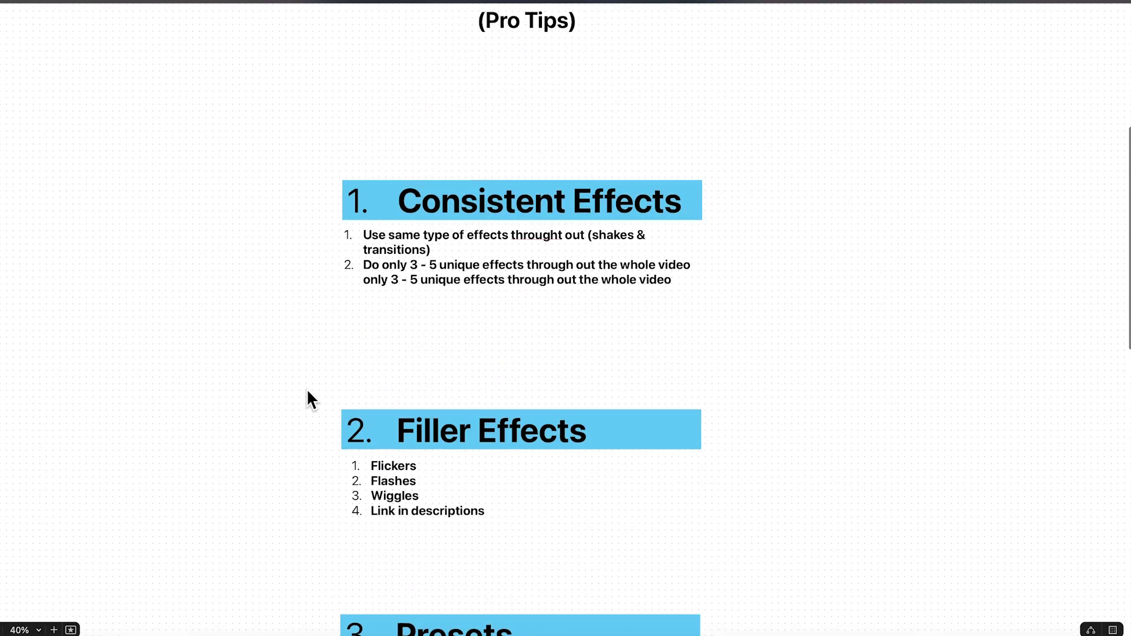
scroll(310, 400, "down", 3)
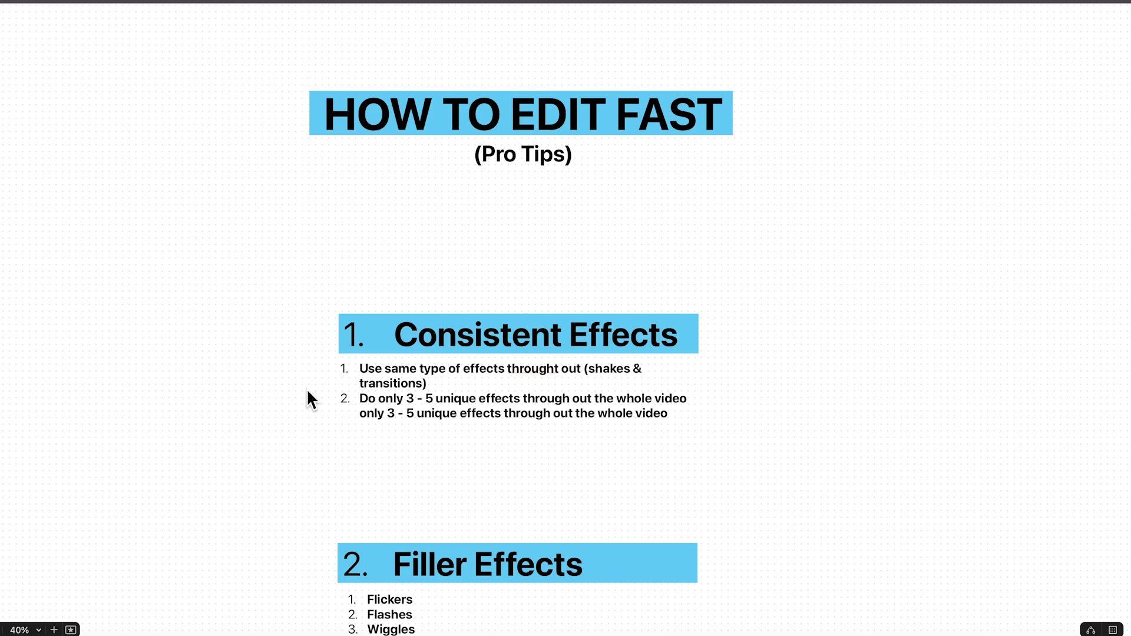
scroll(308, 392, "up", 3)
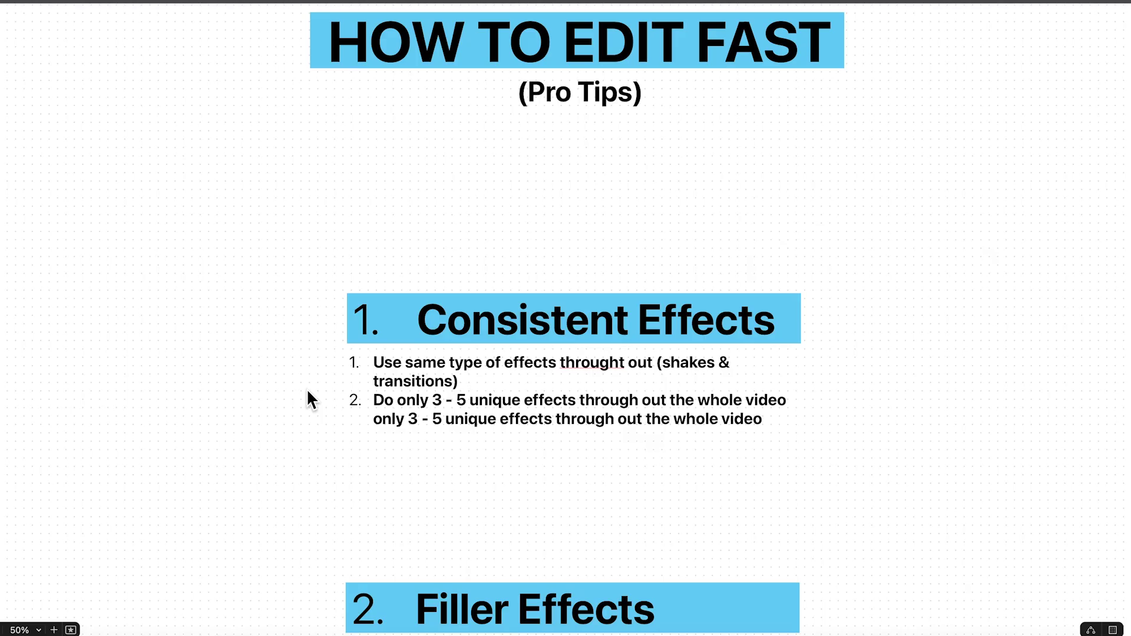
scroll(308, 394, "down", 20)
scroll(308, 395, "up", 20)
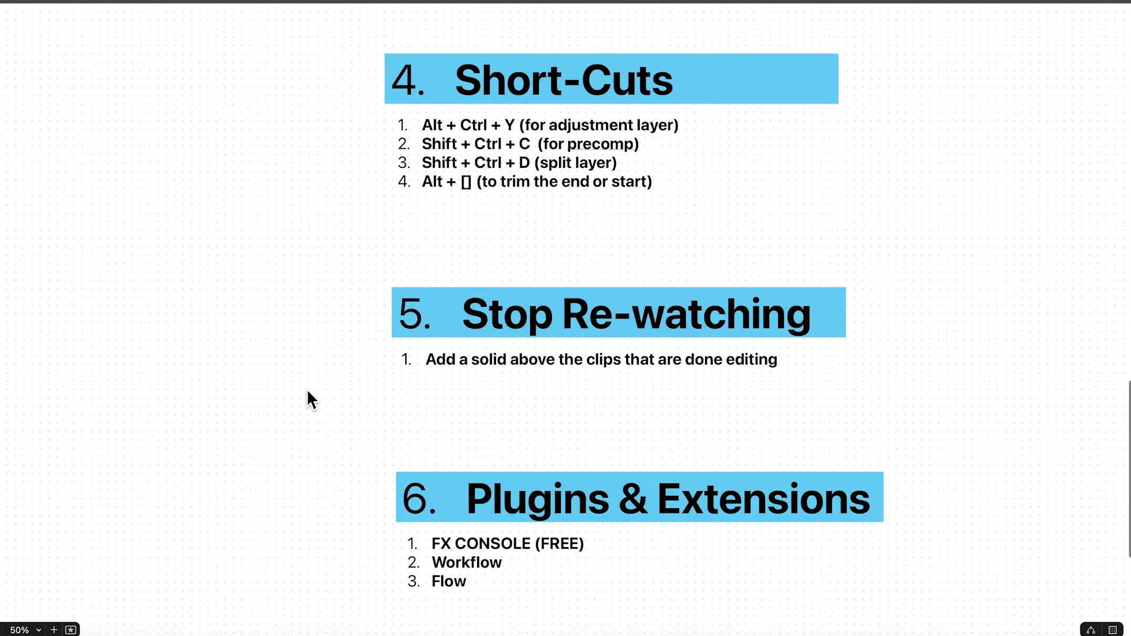